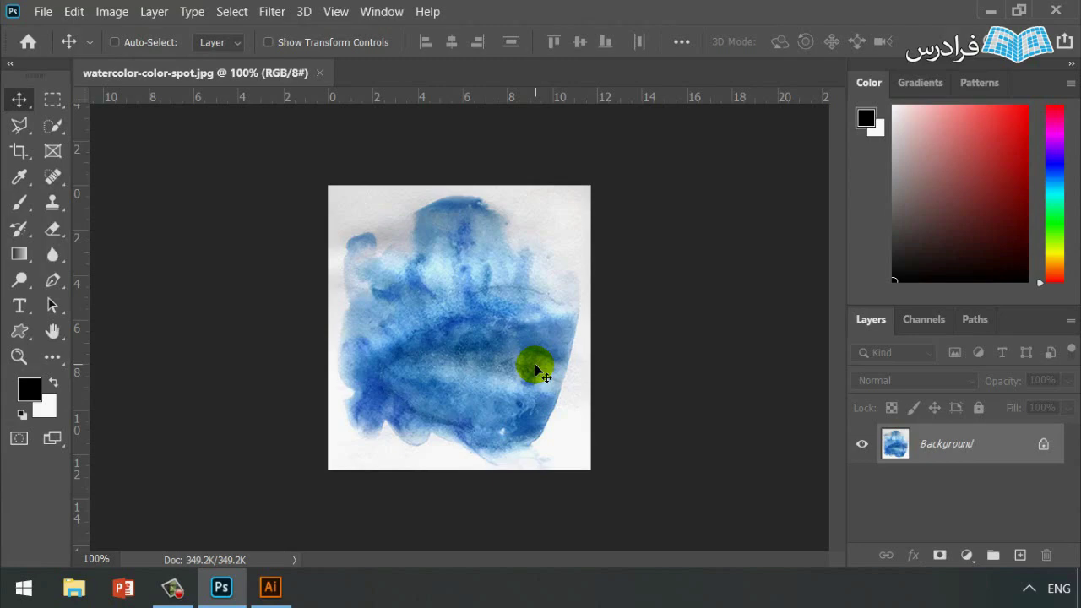
Switch to Illustrator and set up a new document 1200 px wide and 1920 px high
left_click(992, 11)
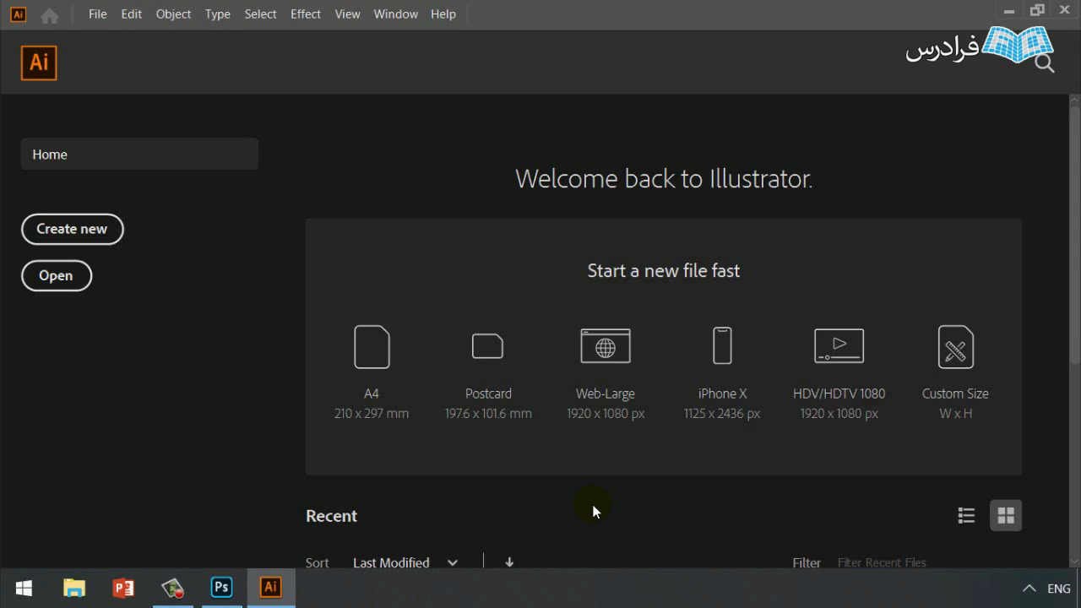
left_click(93, 232)
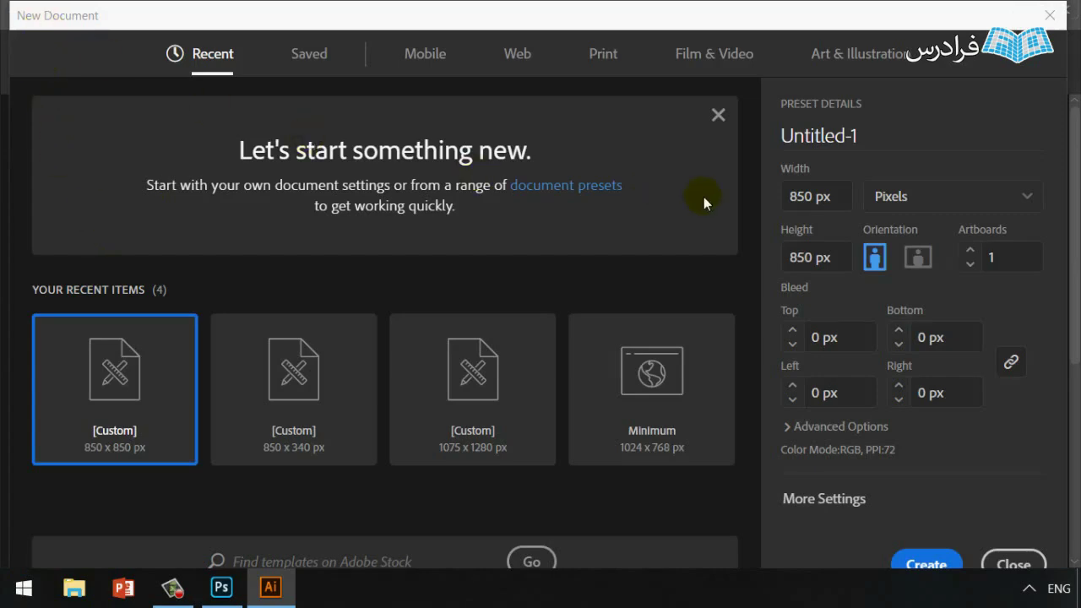
left_click_drag(838, 200, 784, 203)
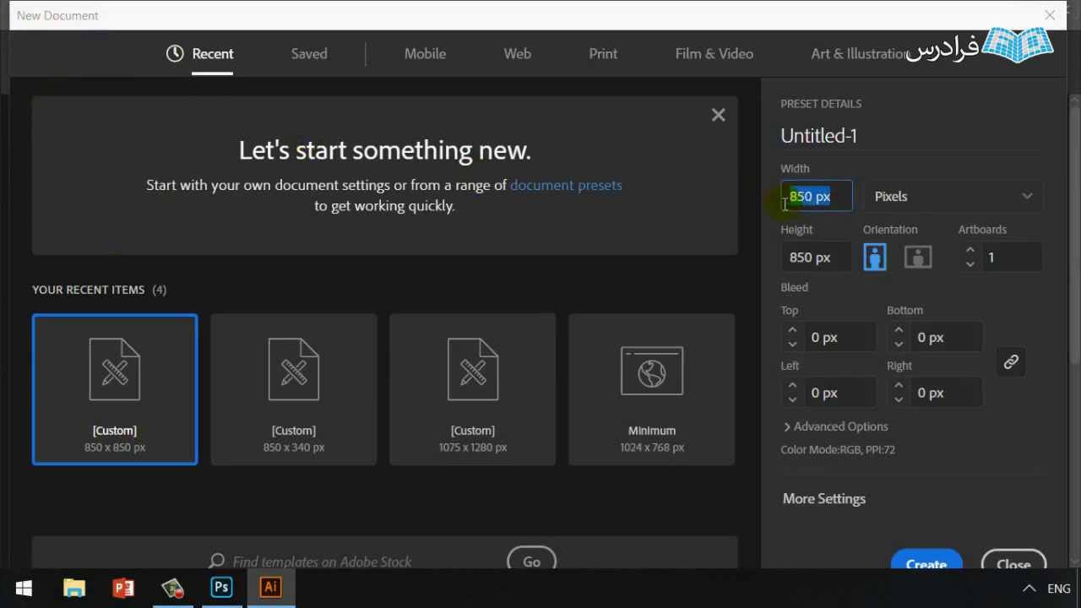
type("12")
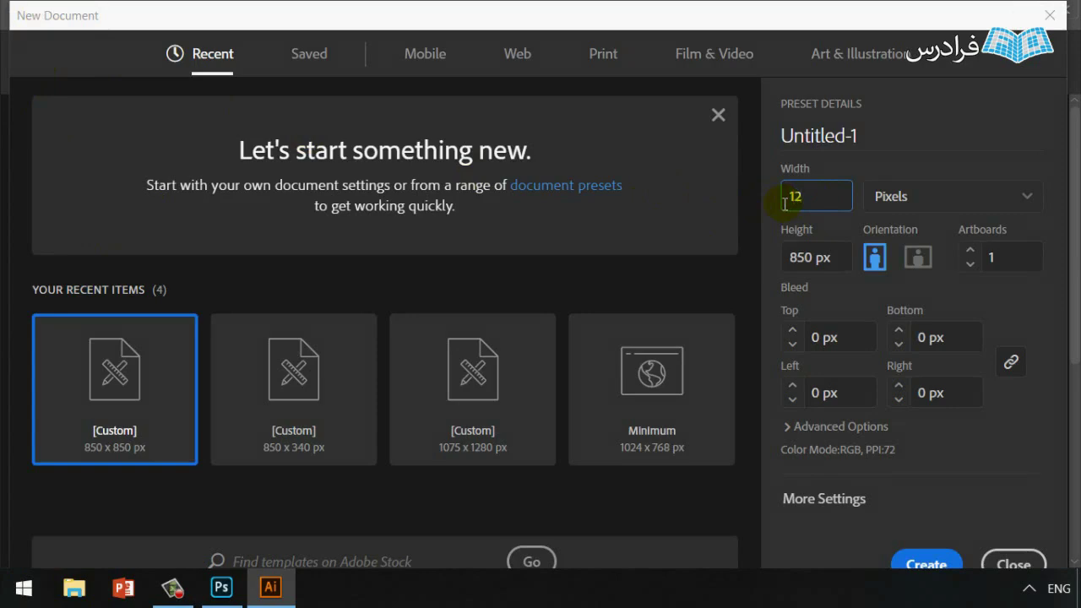
type("00")
key("Tab")
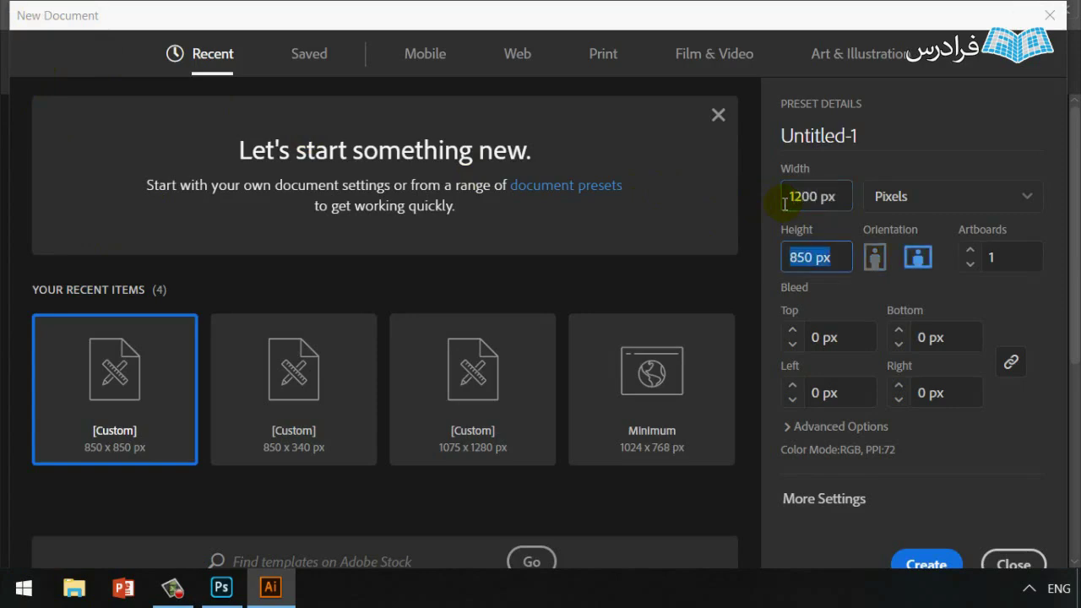
type("1920")
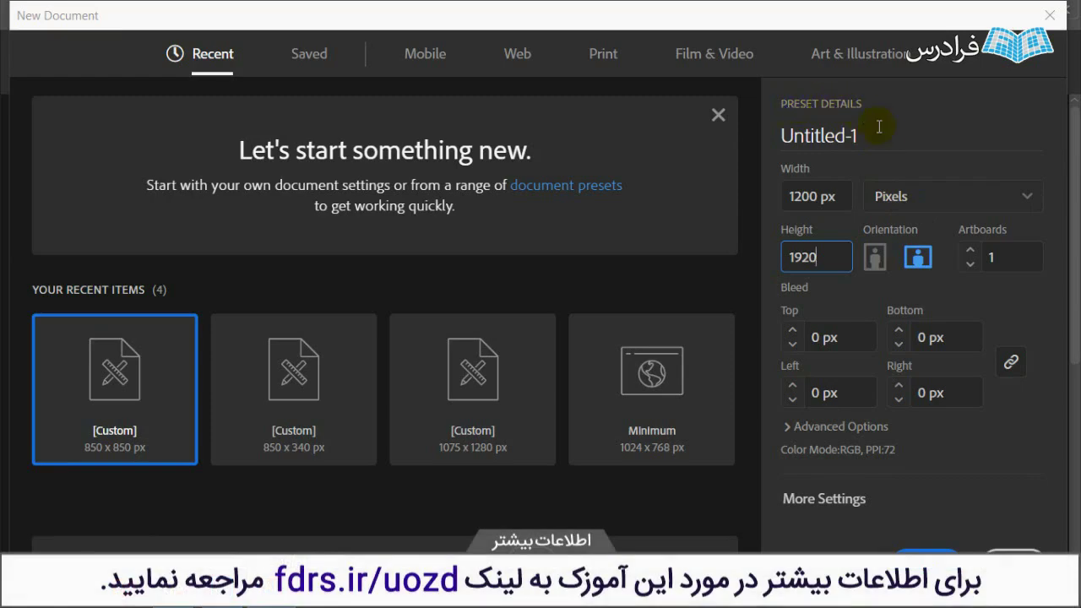
Name the new document Travel Icon, choose portrait orientation and create it
left_click_drag(880, 135, 771, 144)
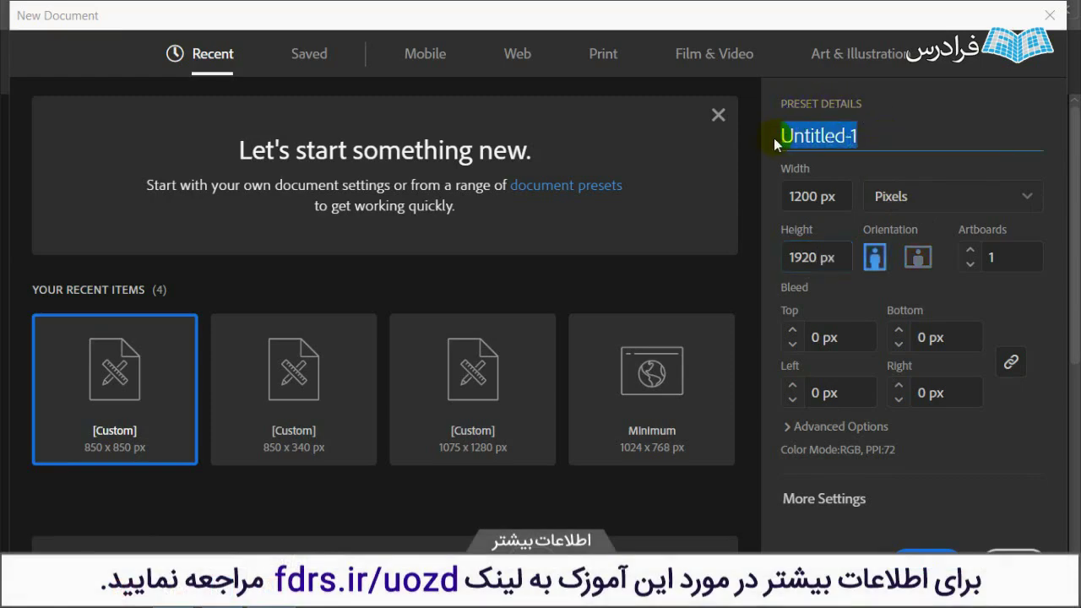
type("Tr")
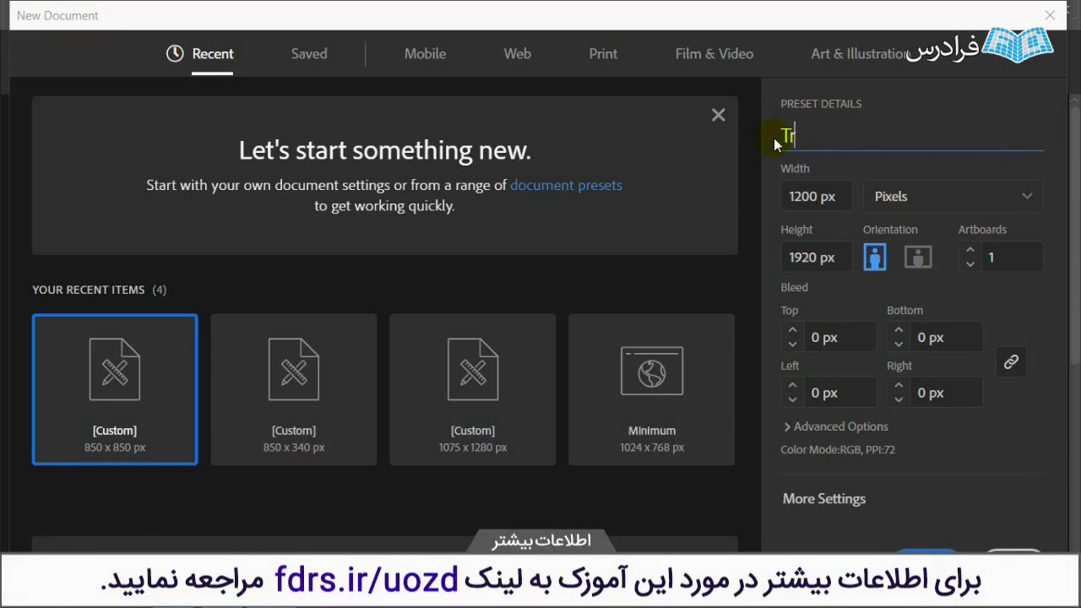
type("avel Icon")
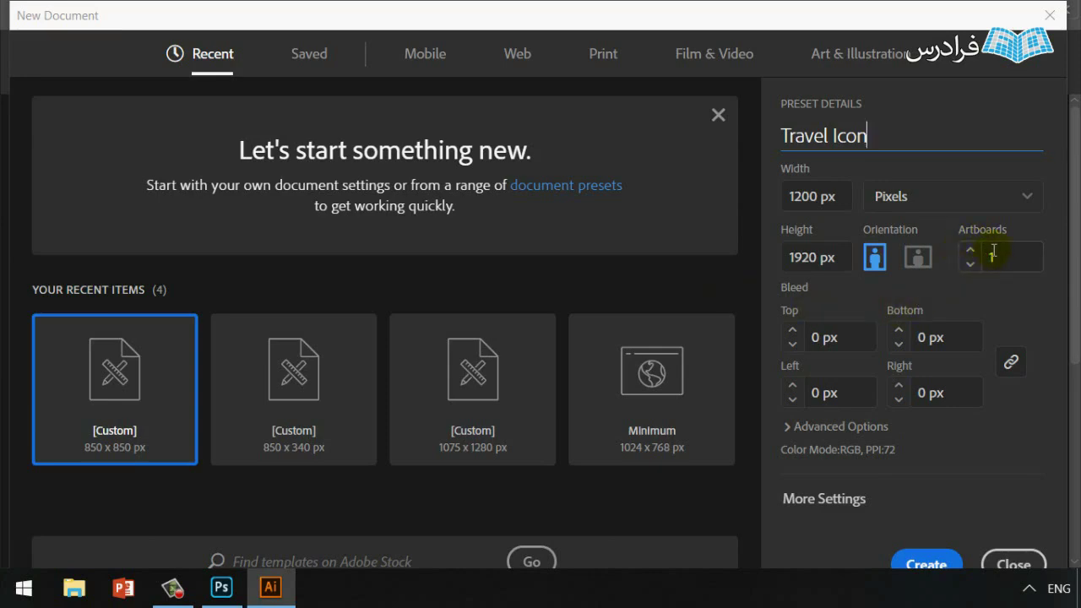
left_click(876, 261)
left_click(937, 559)
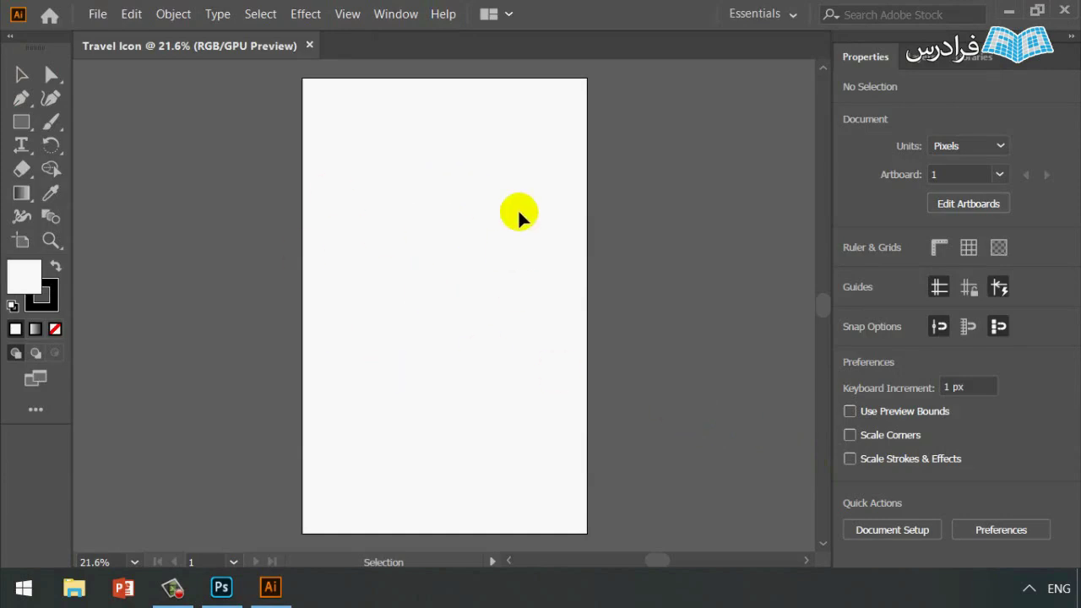
Draw a tall, narrow rectangle about 282 px wide and 1470 px high, slightly left of the artboard's centre
left_click(21, 123)
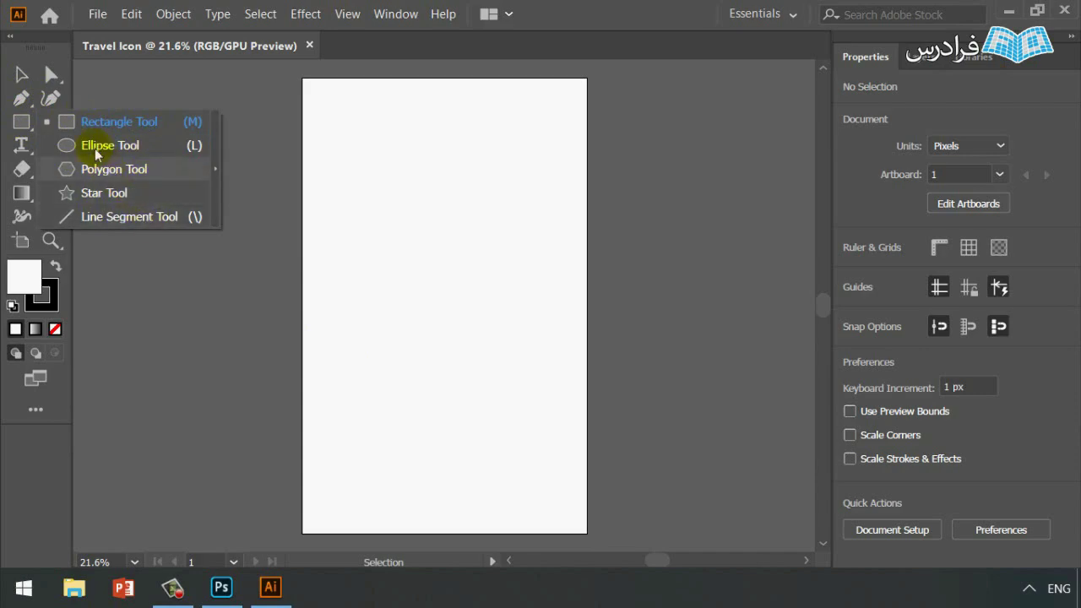
left_click(151, 127)
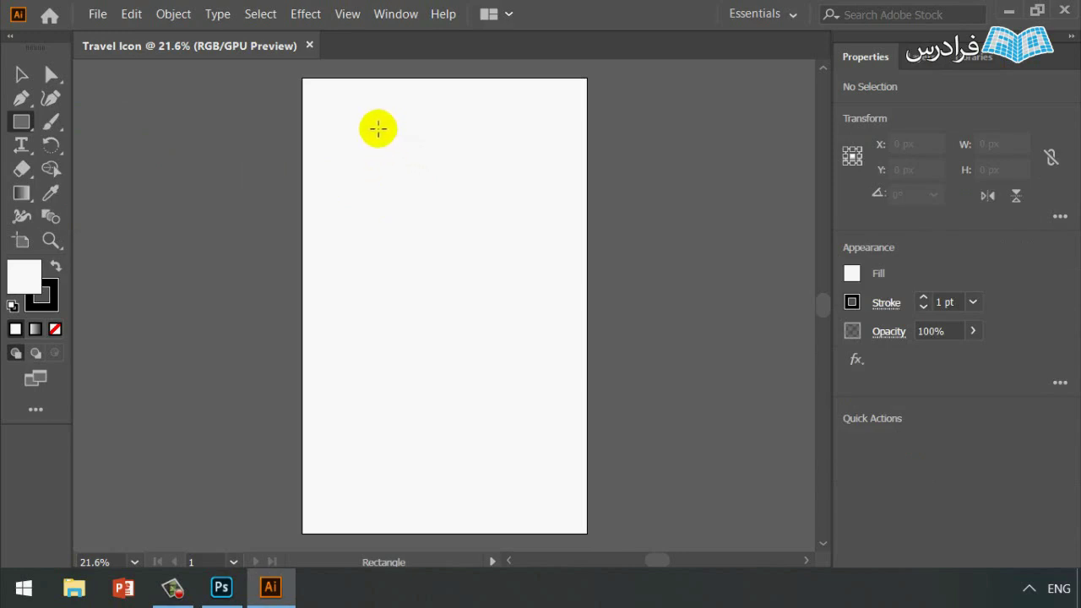
left_click_drag(377, 129, 445, 478)
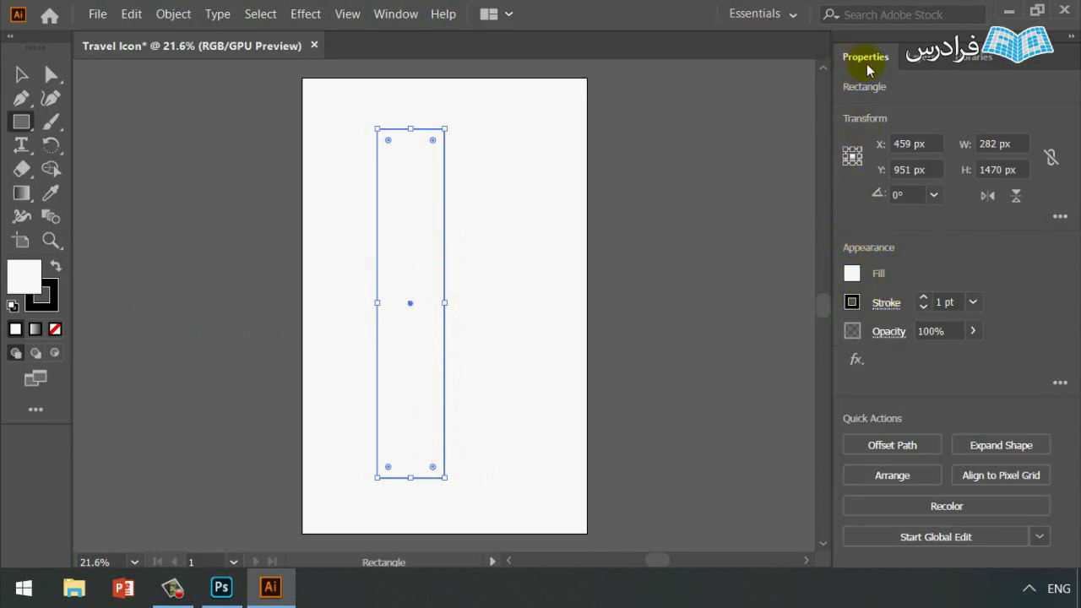
Fill the rectangle with black
left_click(851, 273)
left_click(677, 345)
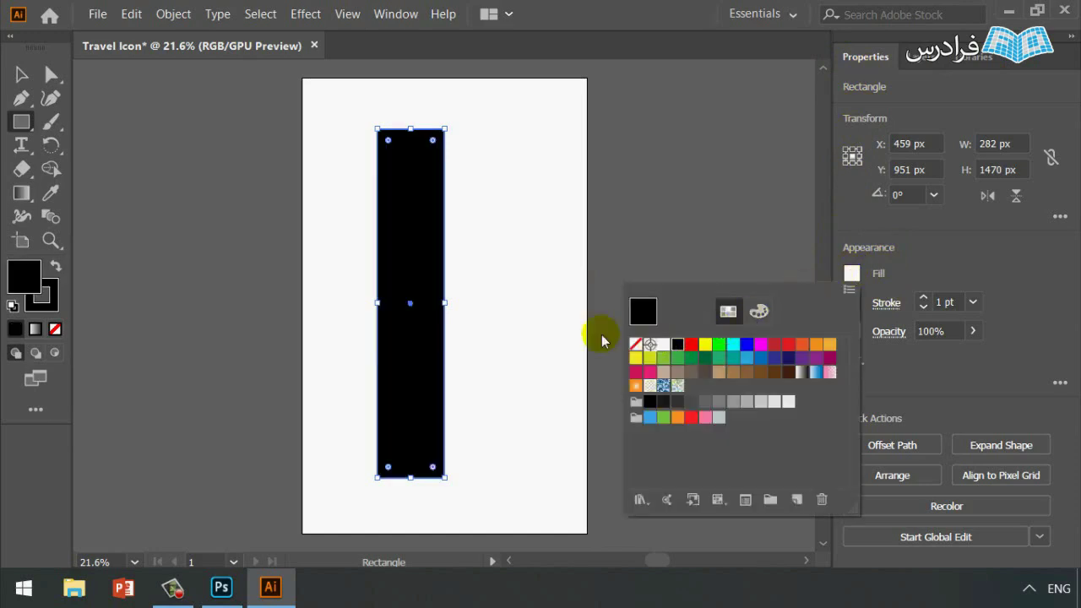
left_click(934, 247)
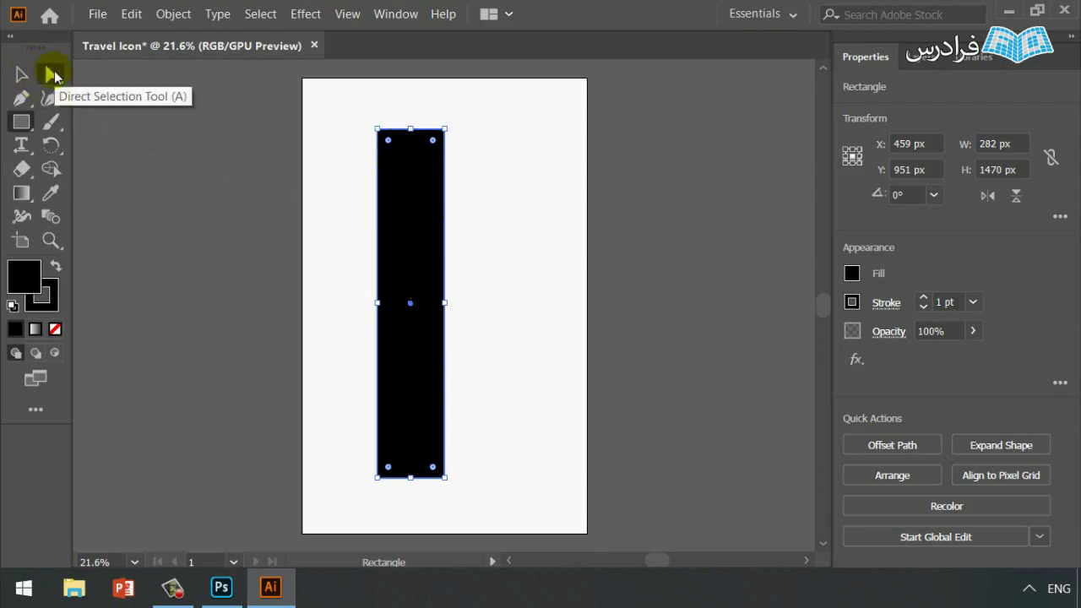
Try rounding all four corners of the rectangle together, undoing each attempt
left_click_drag(53, 76, 140, 78)
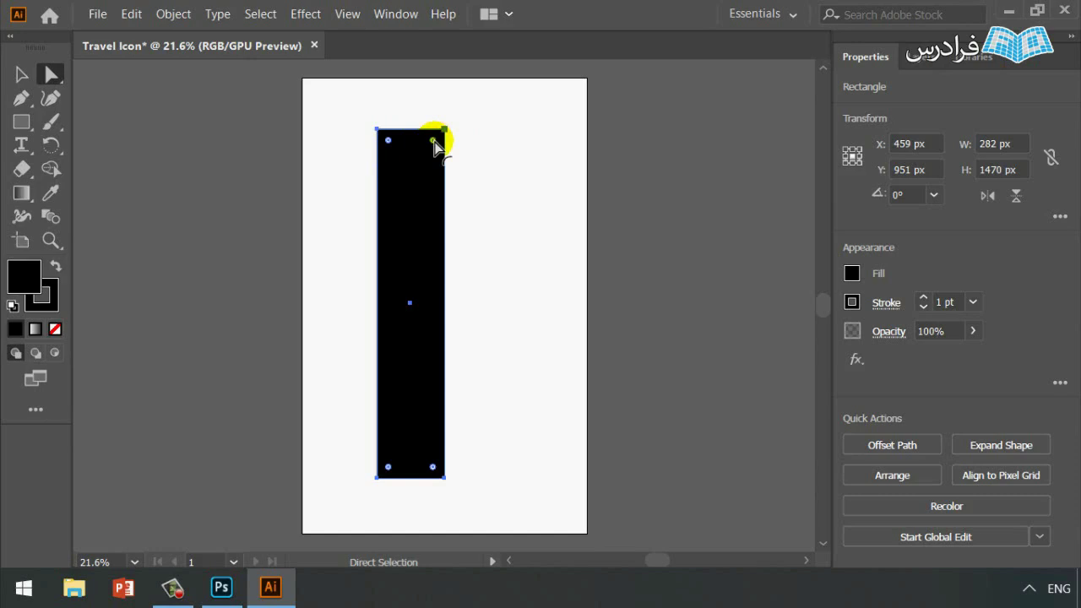
left_click_drag(434, 146, 428, 179)
left_click_drag(427, 177, 427, 177)
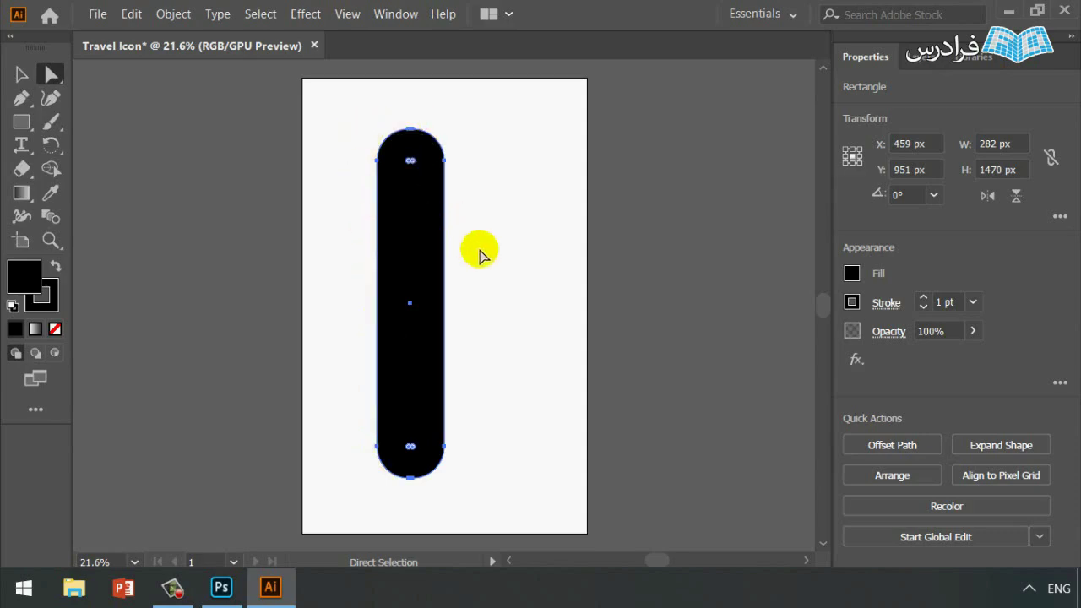
key("v")
key("ctrl+z")
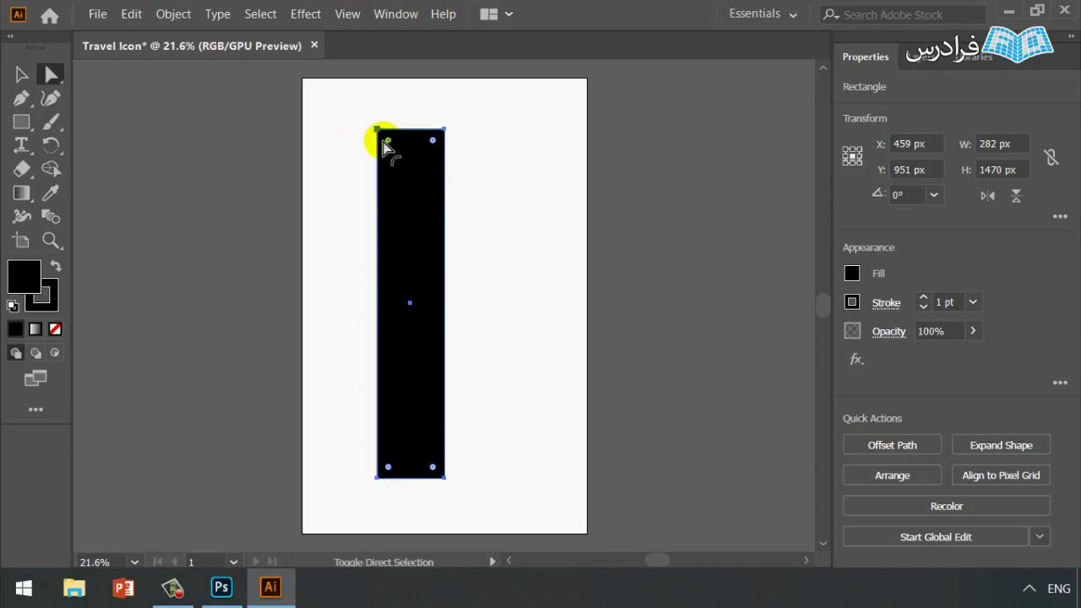
left_click_drag(387, 141, 386, 175)
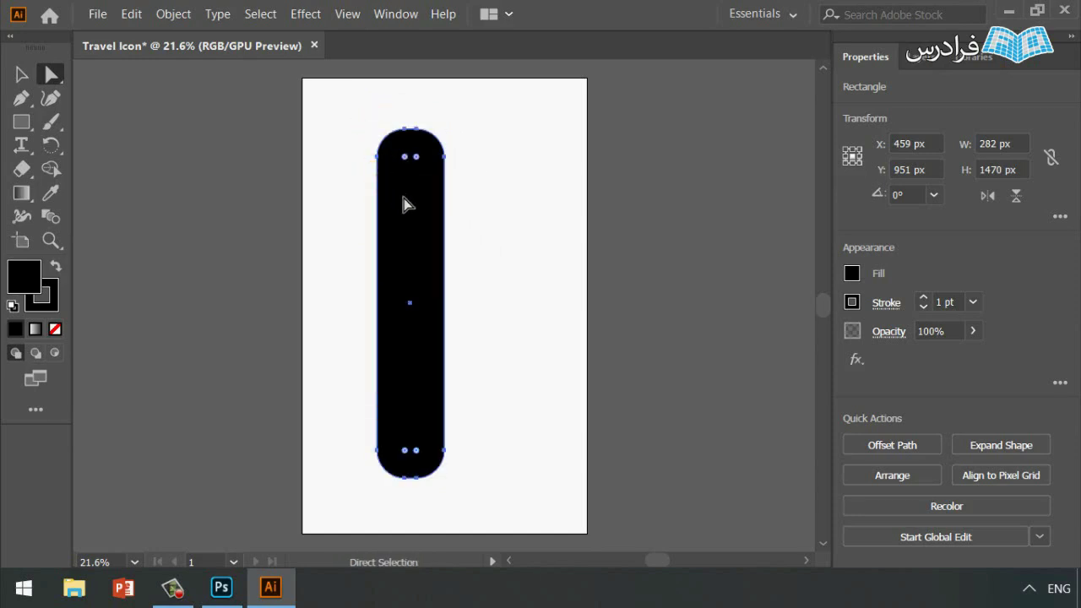
key("ctrl")
key("ctrl+z")
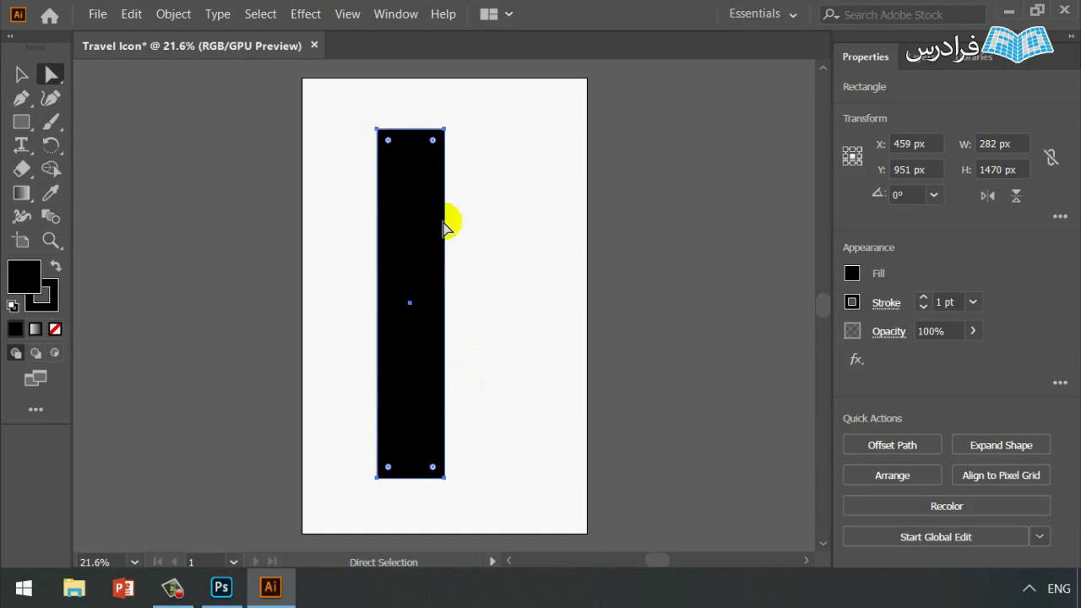
Round only the rectangle's two upper corners to a radius of about 136 px, forming a semicircular end
left_click(444, 130)
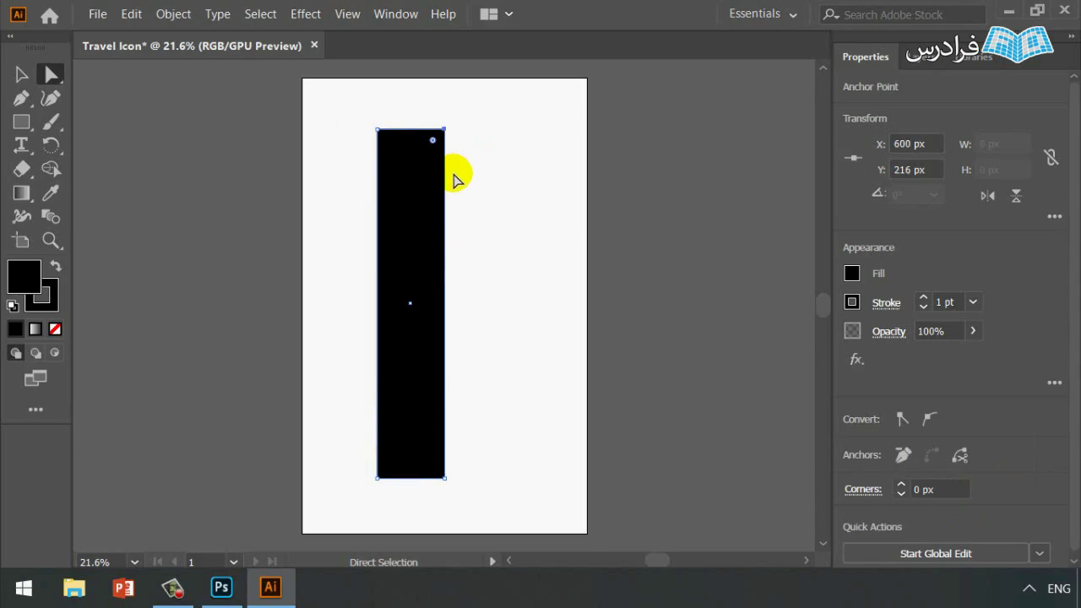
left_click(378, 131)
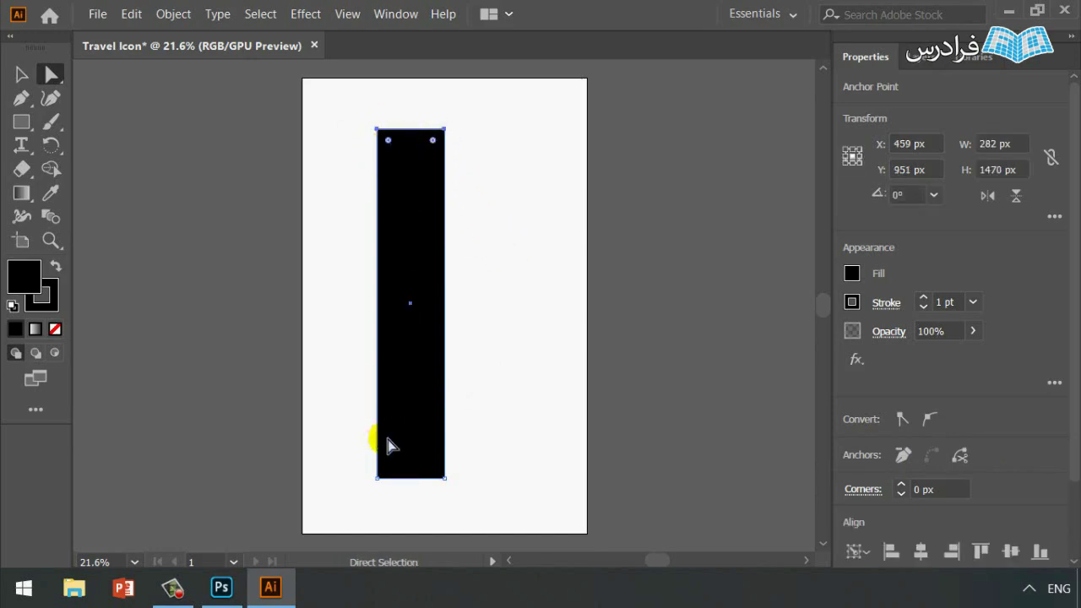
left_click_drag(432, 141, 423, 175)
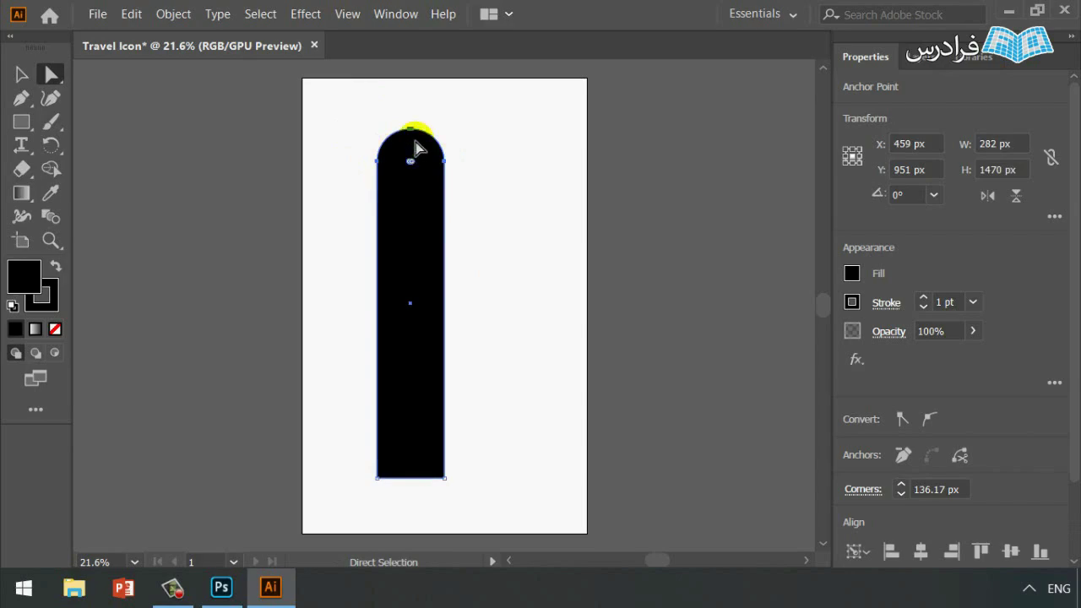
Nudge a single anchor point at the peak of the rounded end up and back down to about Y 211 px
left_click(411, 133)
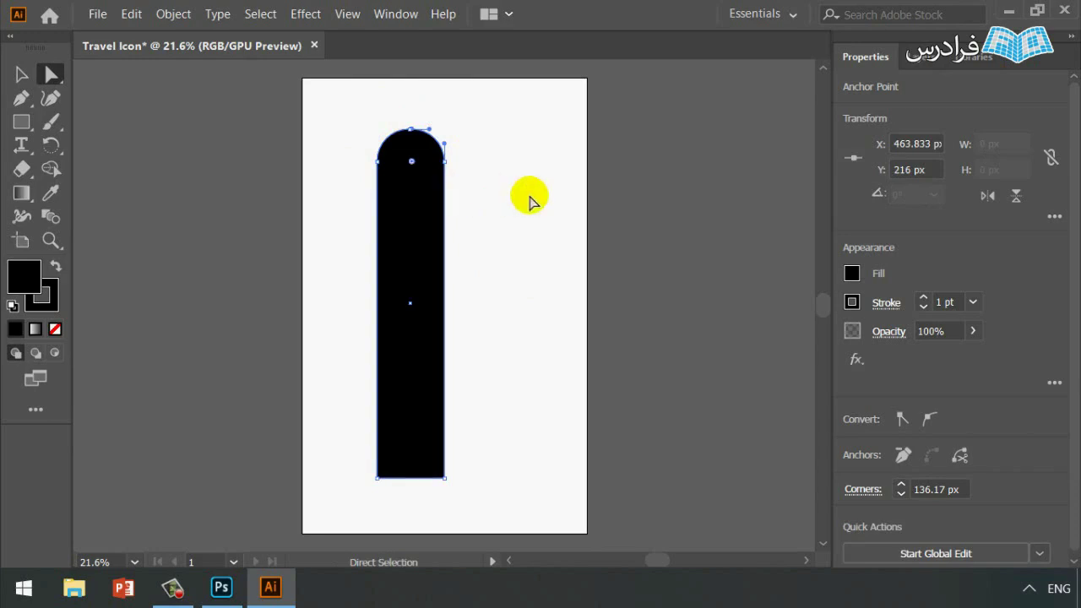
key("Up")
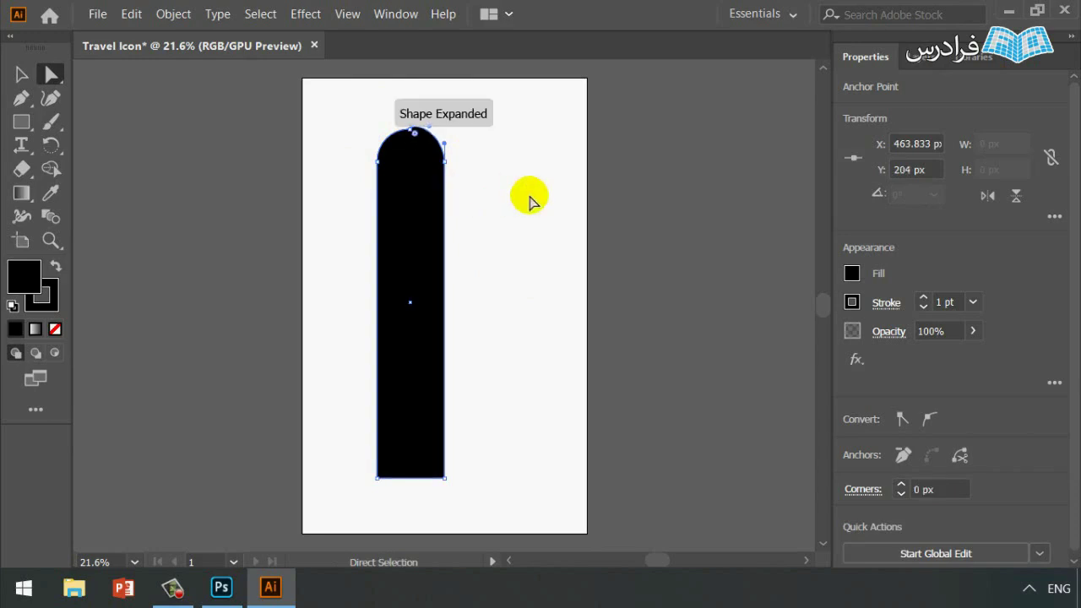
key("ctrl")
key("Down")
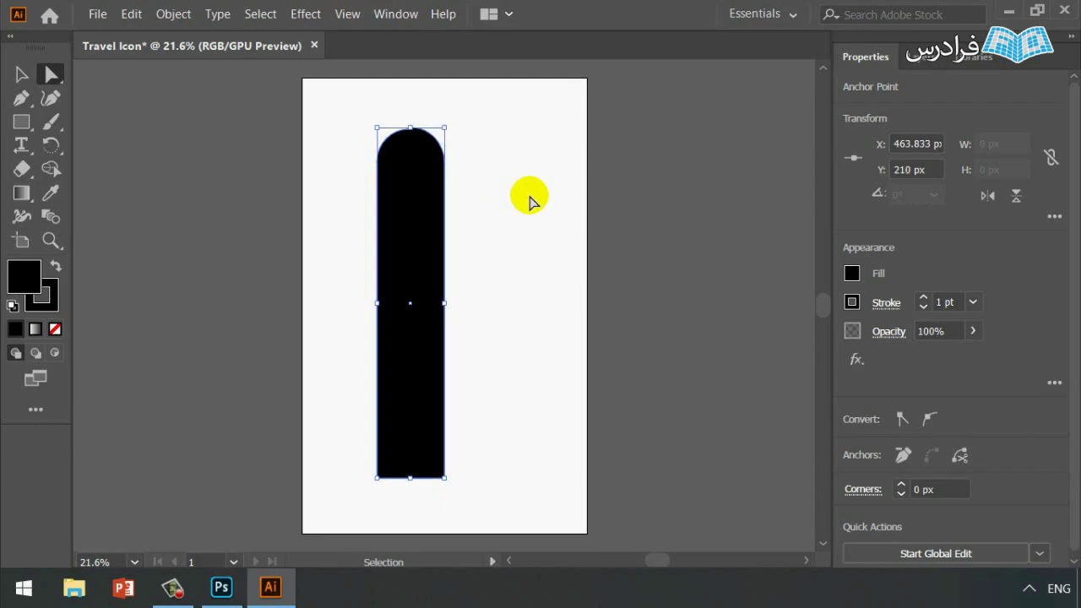
key("ctrl")
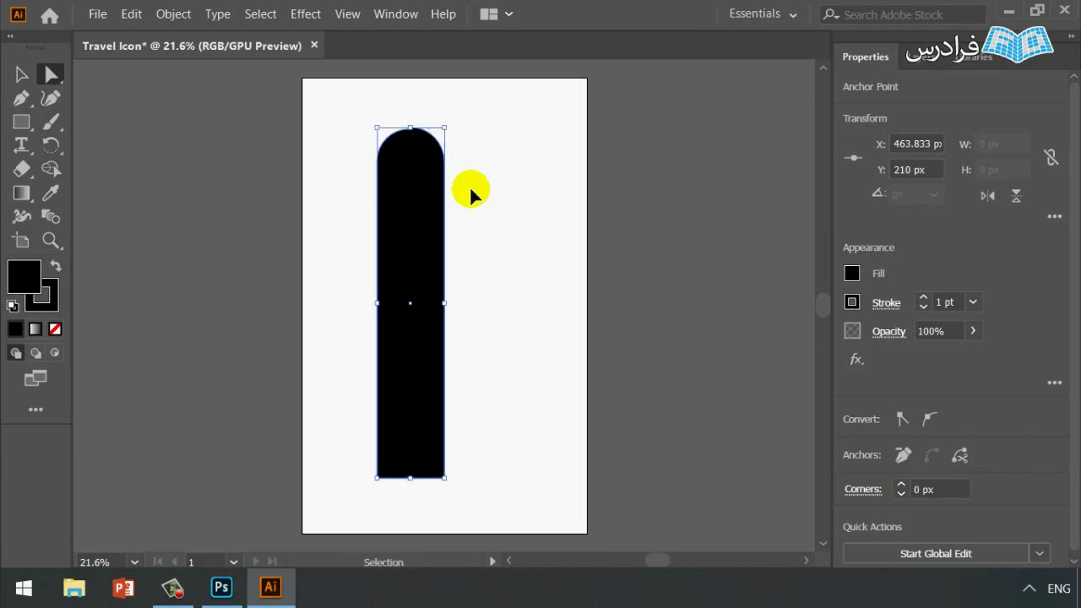
key("Down")
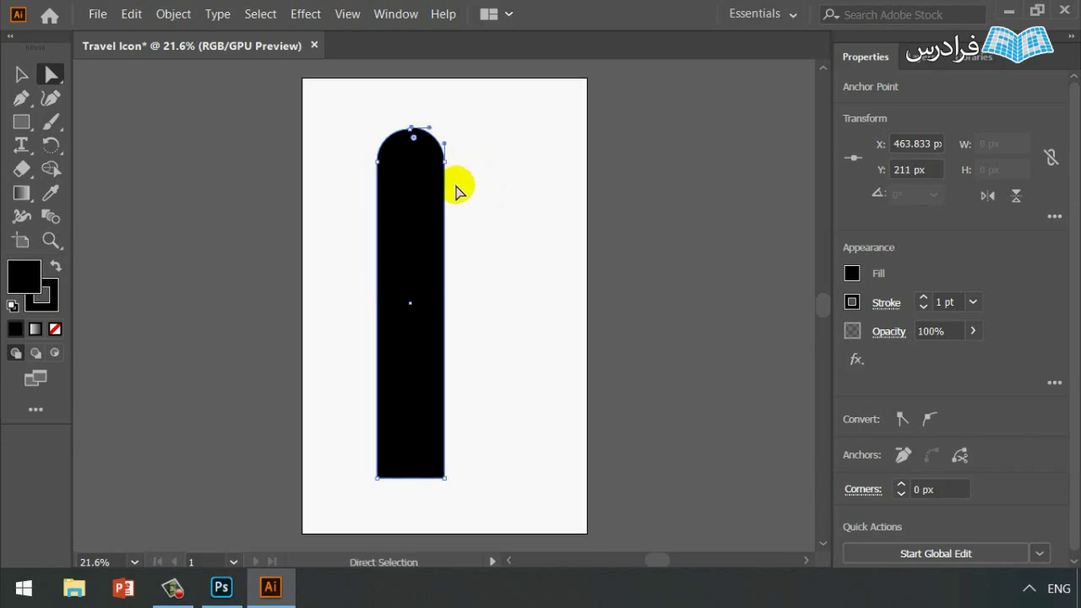
Move both peak anchor points upward together until the shape is about 1639 px high, stretching its rounded end into a nose
key("ctrl+a")
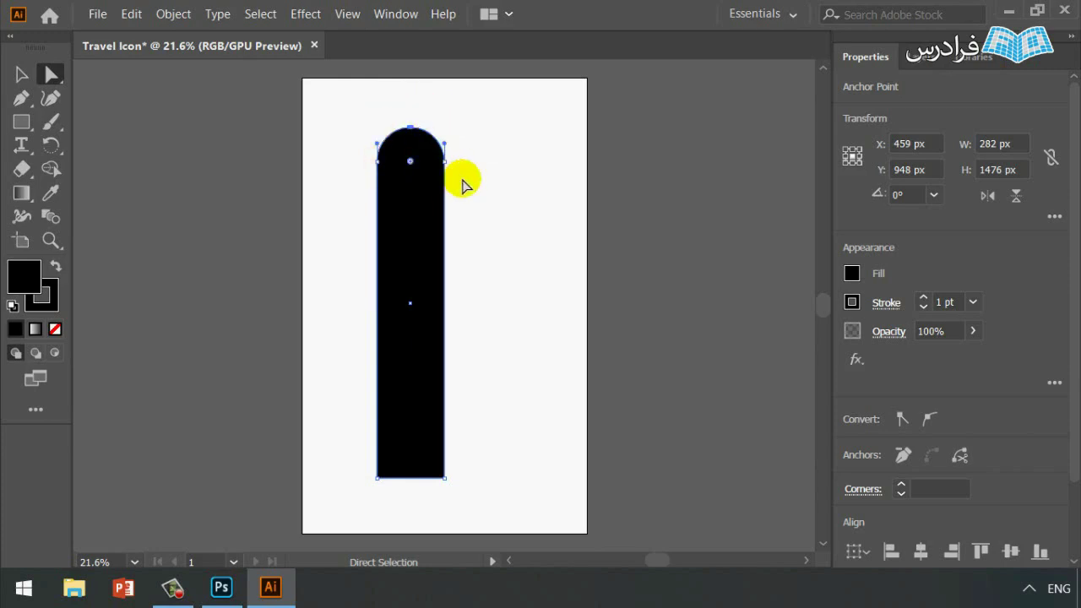
left_click(434, 104)
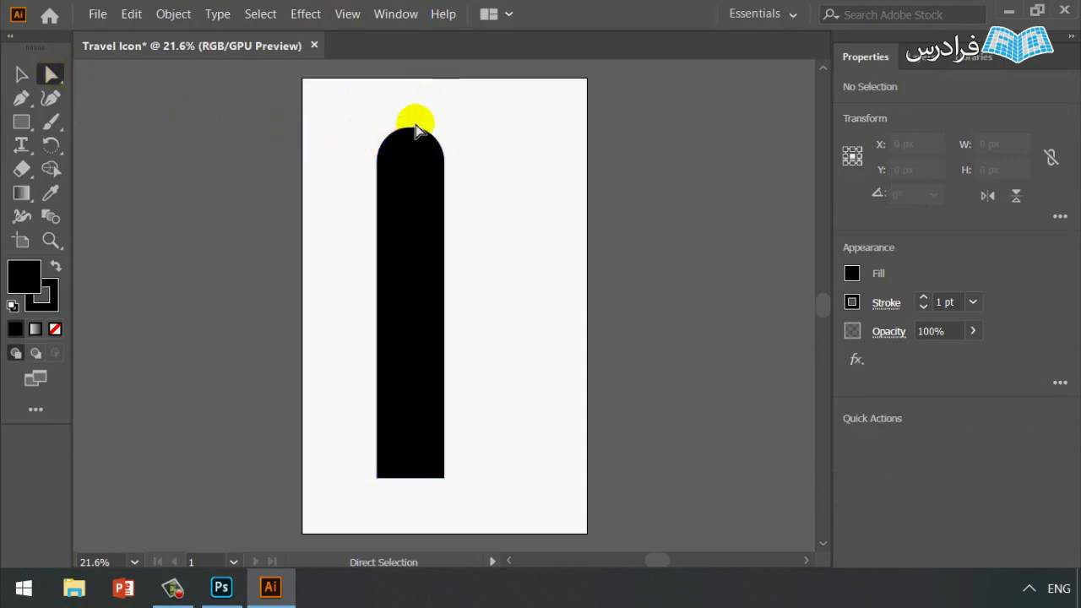
left_click_drag(424, 119, 402, 146)
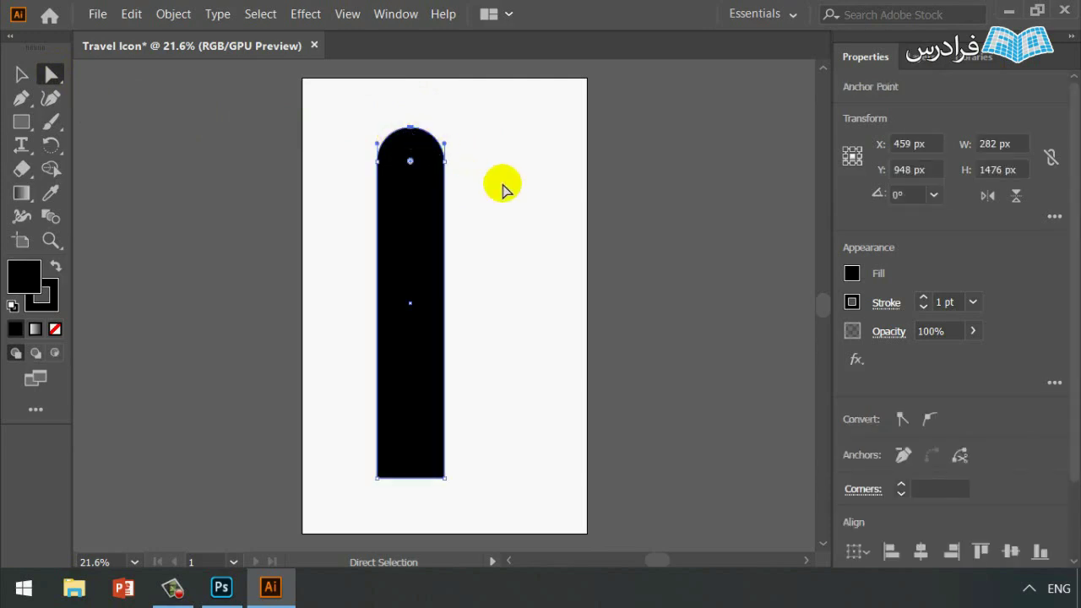
key("Up")
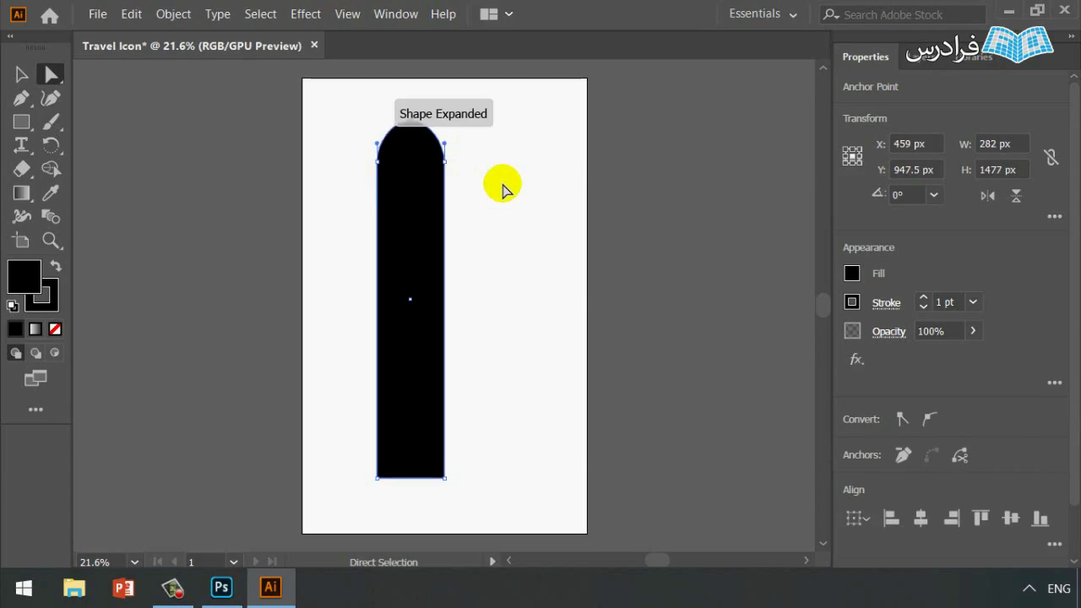
key("Up")
key("Up")
key("Up")
key("Up")
key("Up")
key("Up")
key("Up")
key("Up")
key("Up")
key("Up")
key("Up")
key("Up")
key("Up")
key("Up")
key("Up")
key("Up")
key("Up")
key("Up")
key("Up")
key("Up")
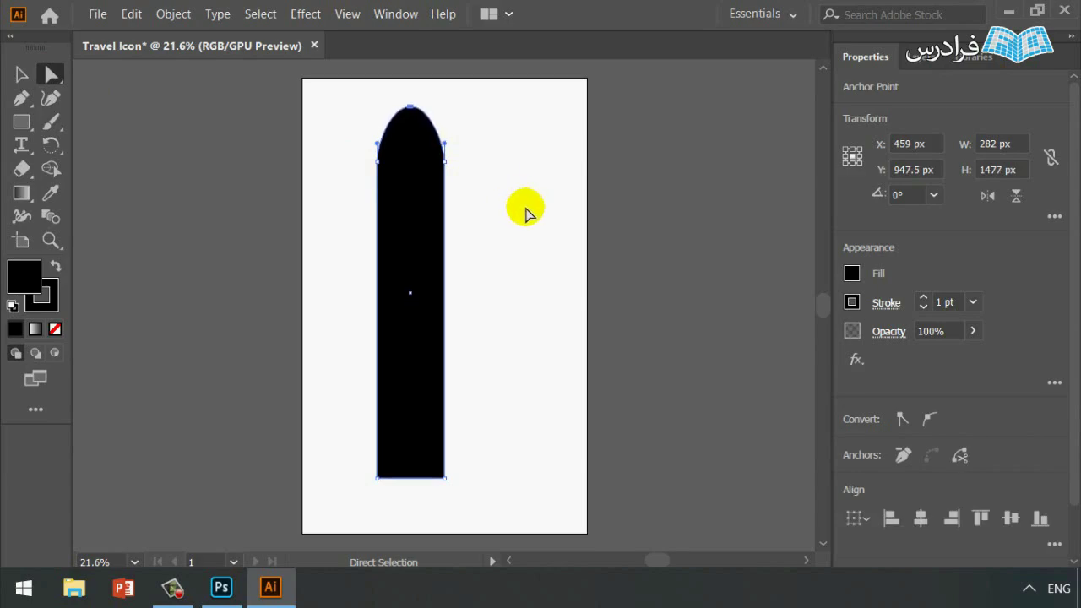
key("Up")
key("Up")
key("Up")
key("Up")
key("Up")
key("Up")
key("Up")
key("Up")
key("Up")
key("Up")
key("Up")
key("Up")
key("Up")
key("Up")
key("Up")
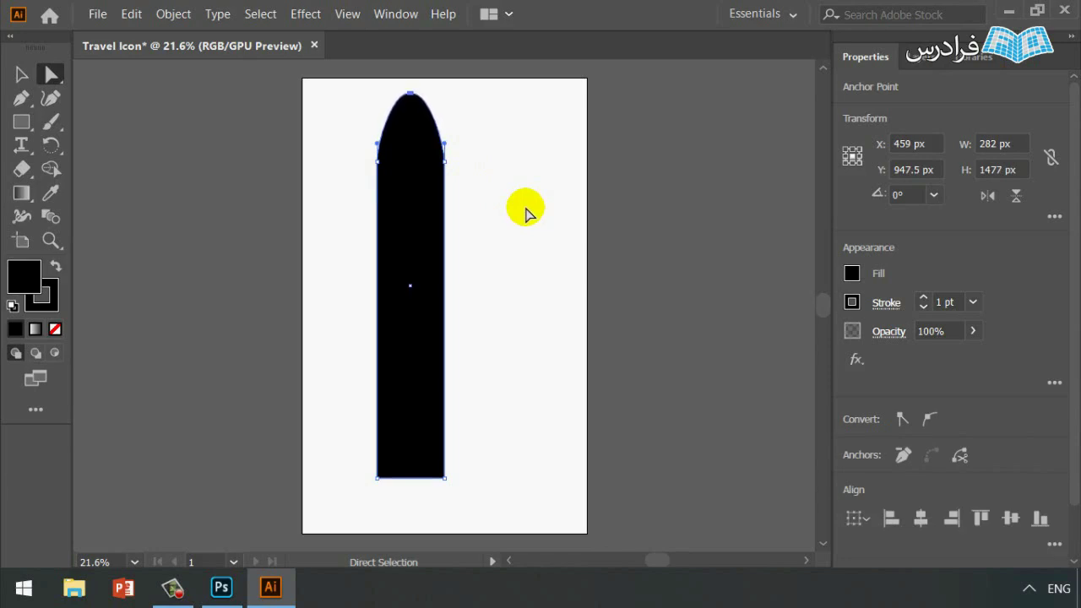
key("Up")
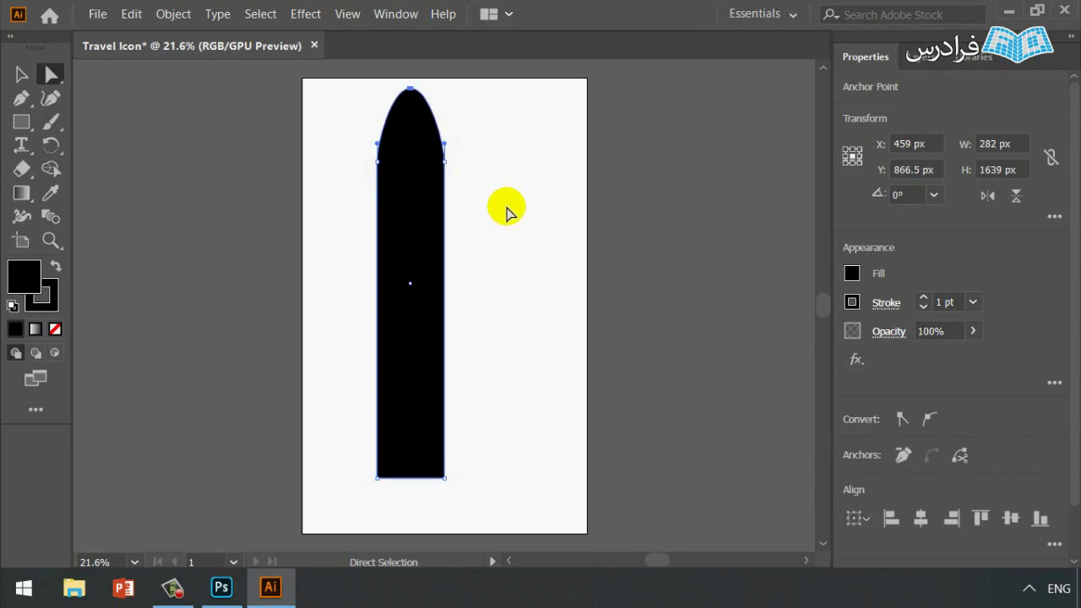
Start a Pen path just right of the long body shape, with its first anchor at about X 671.5 px, Y 491.5 px
left_click(503, 226)
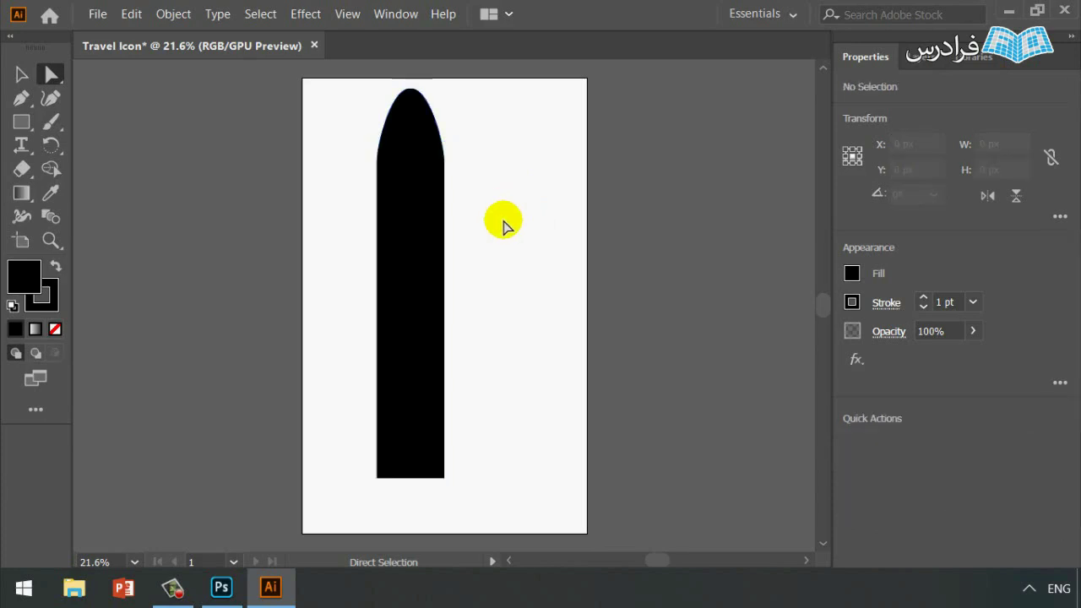
key("ctrl+plus")
key("ctrl+plus")
key("ctrl+plus")
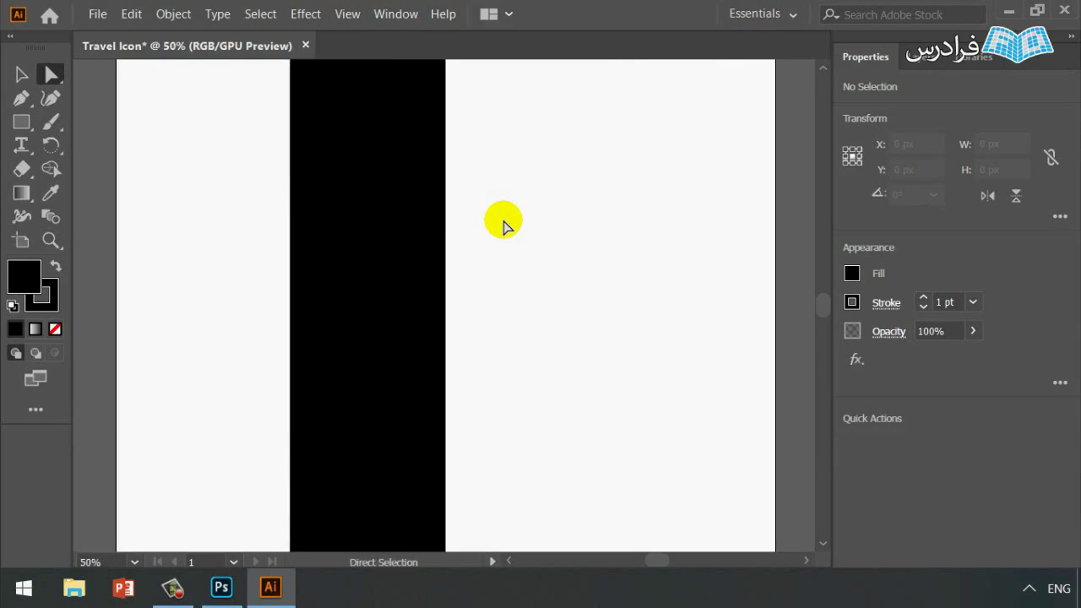
left_click_drag(490, 276, 465, 126)
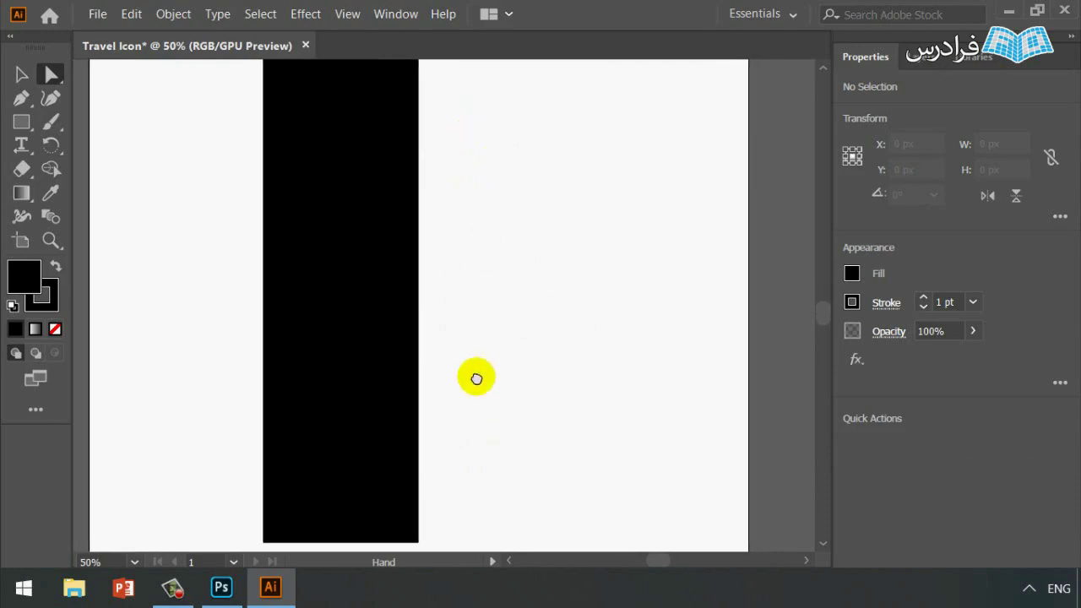
left_click_drag(476, 379, 512, 398)
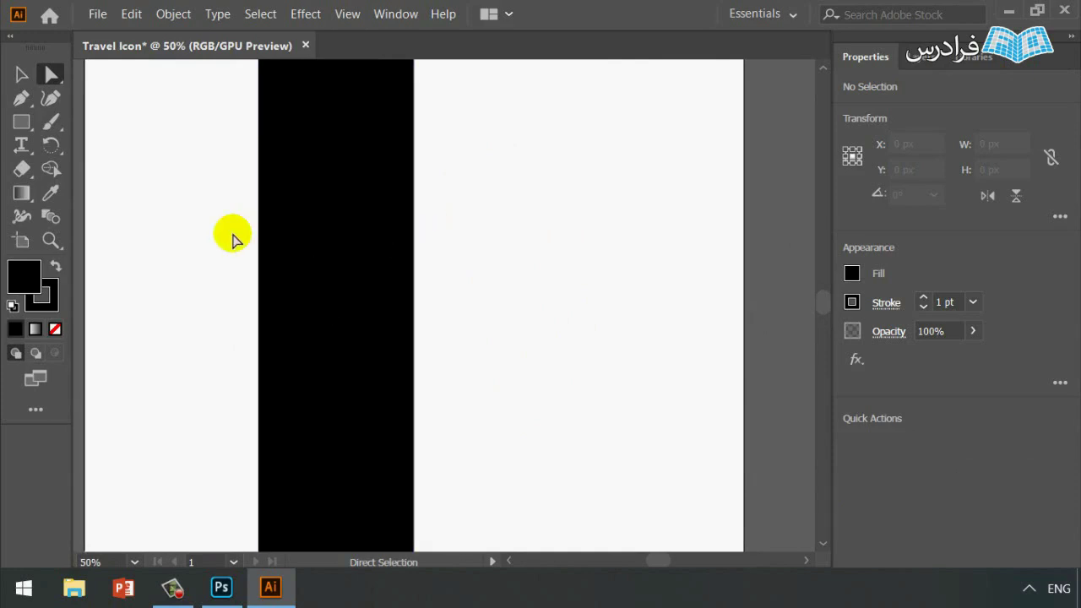
key("v")
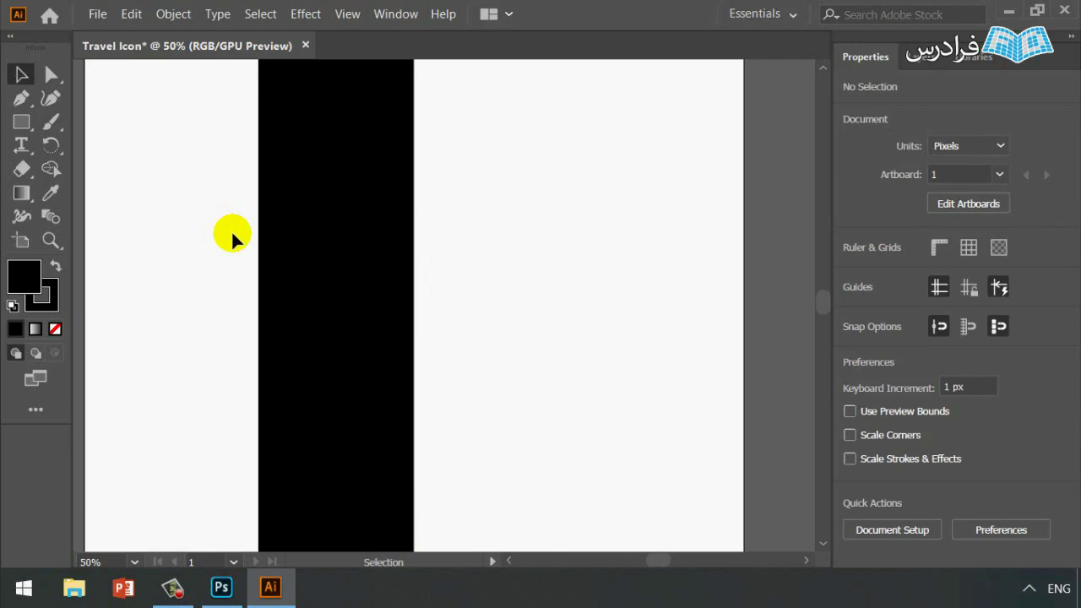
left_click(23, 101)
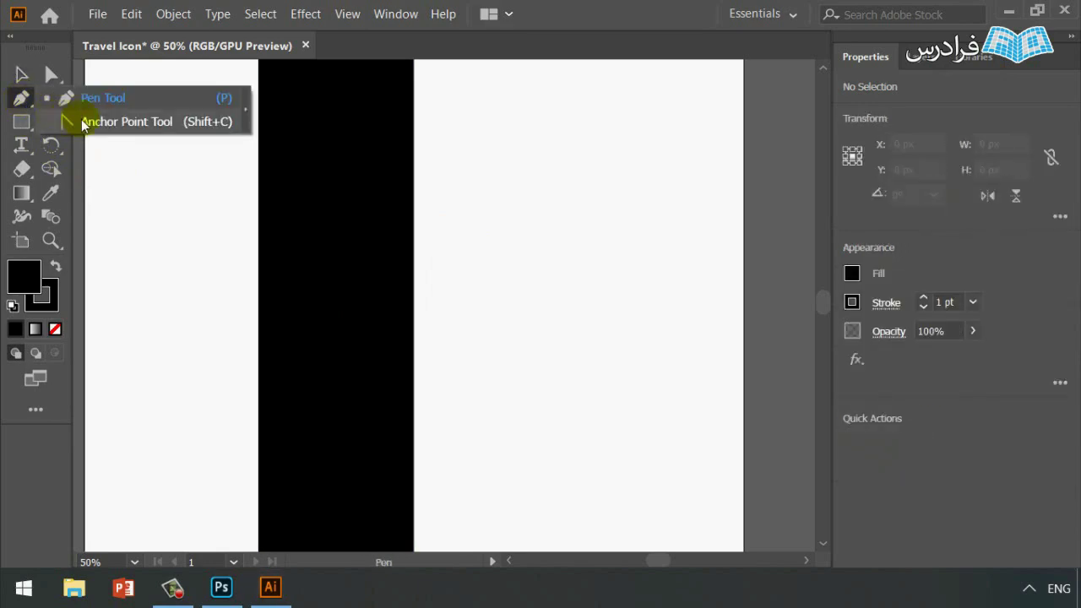
left_click(158, 98)
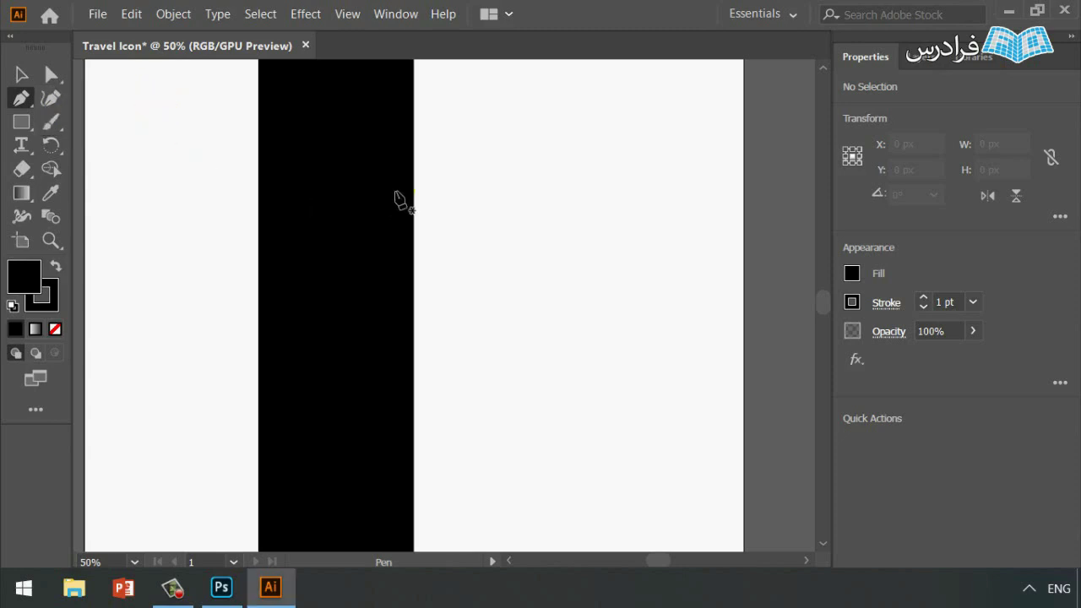
left_click(452, 116)
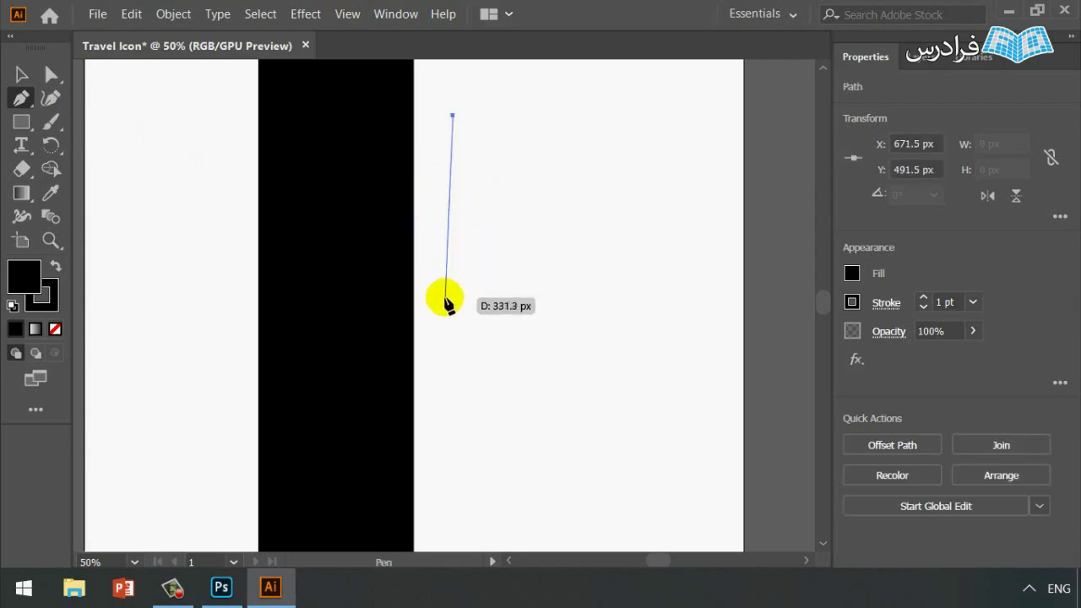
left_click(452, 355)
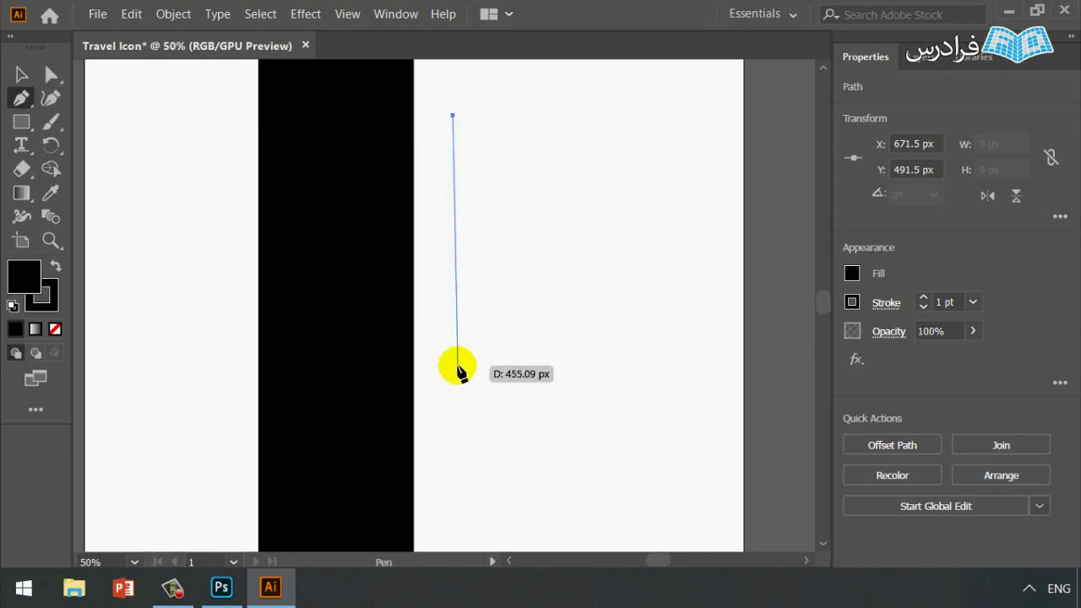
Continue the path straight down to about Y 866.5 px, then to X 1082.5 px at Y 1025.5 and 758.5 px, forming a swept wing
key("ctrl+minus")
key("ctrl+minus")
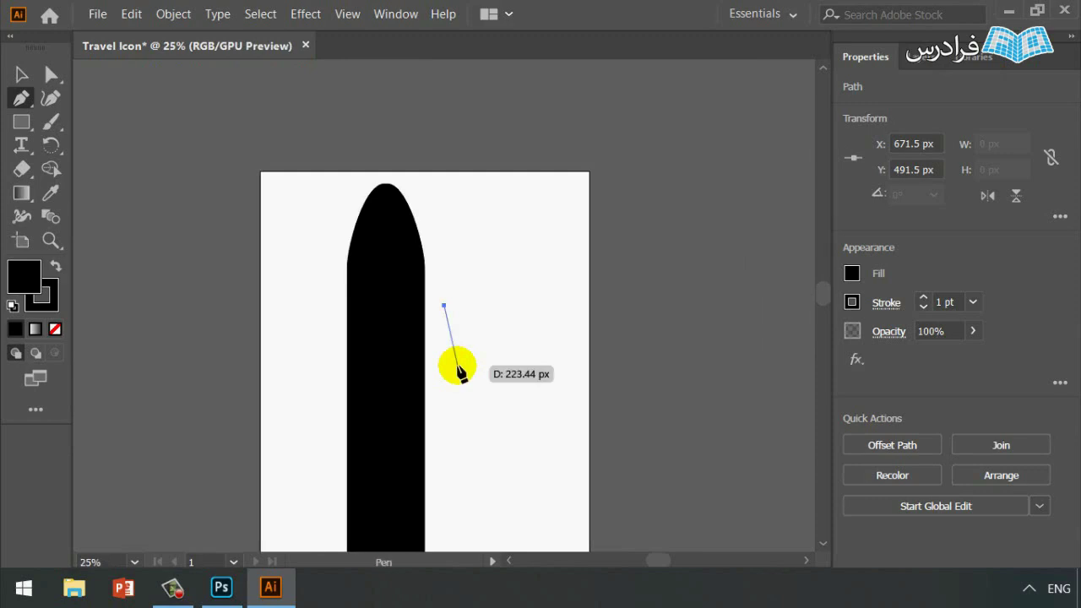
scroll(459, 371, "down", 2)
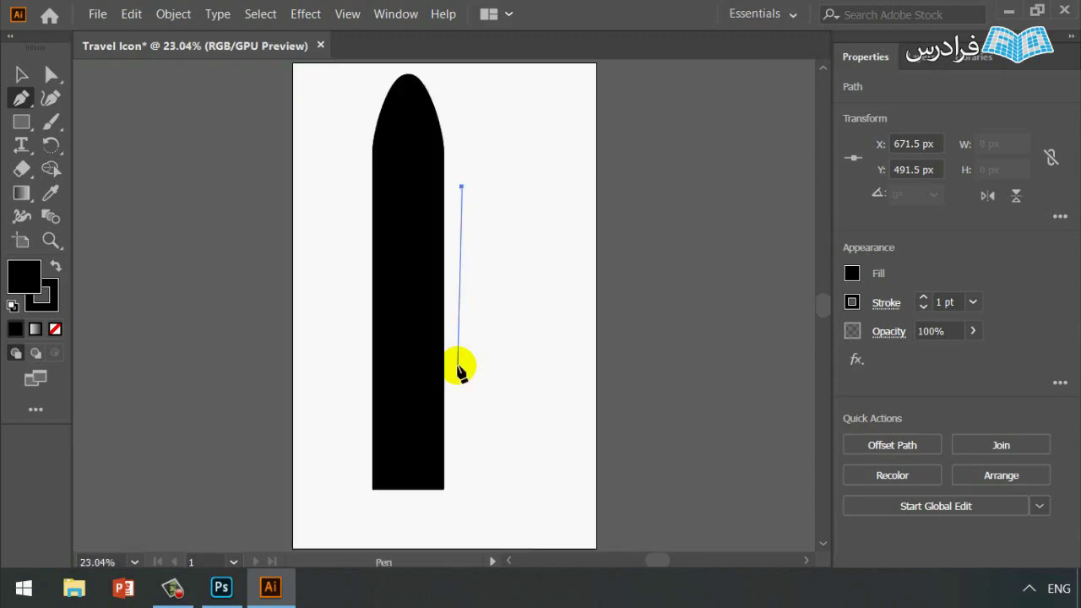
left_click(462, 281)
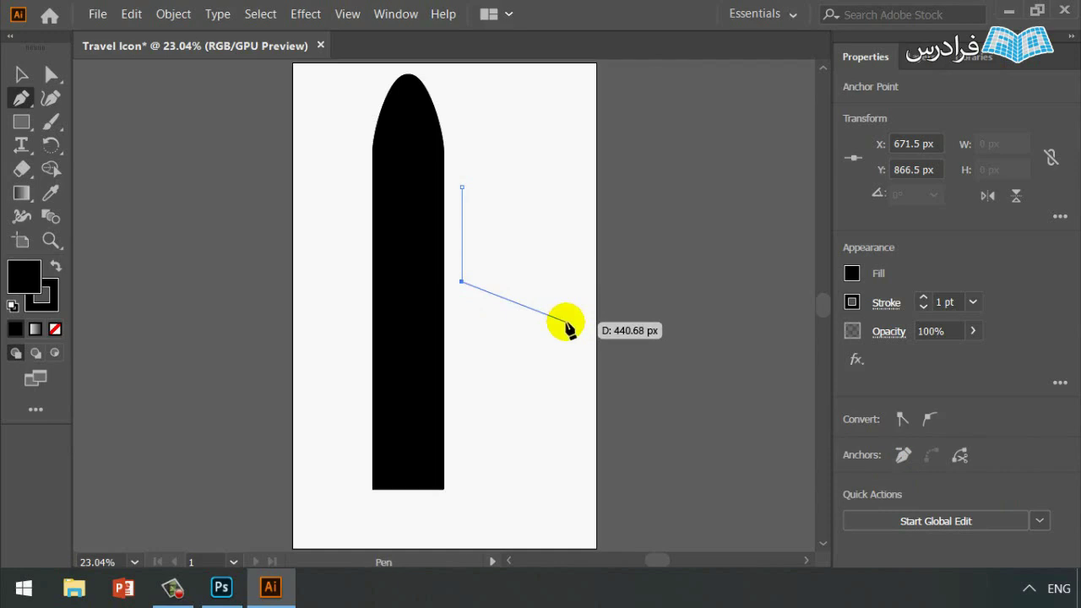
left_click(566, 322)
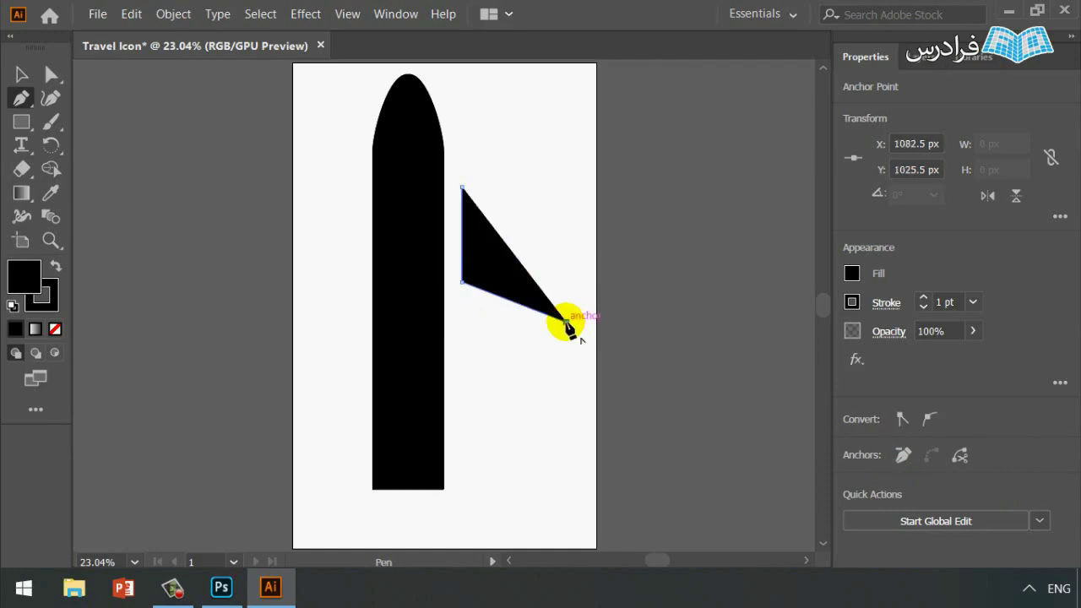
left_click(566, 253)
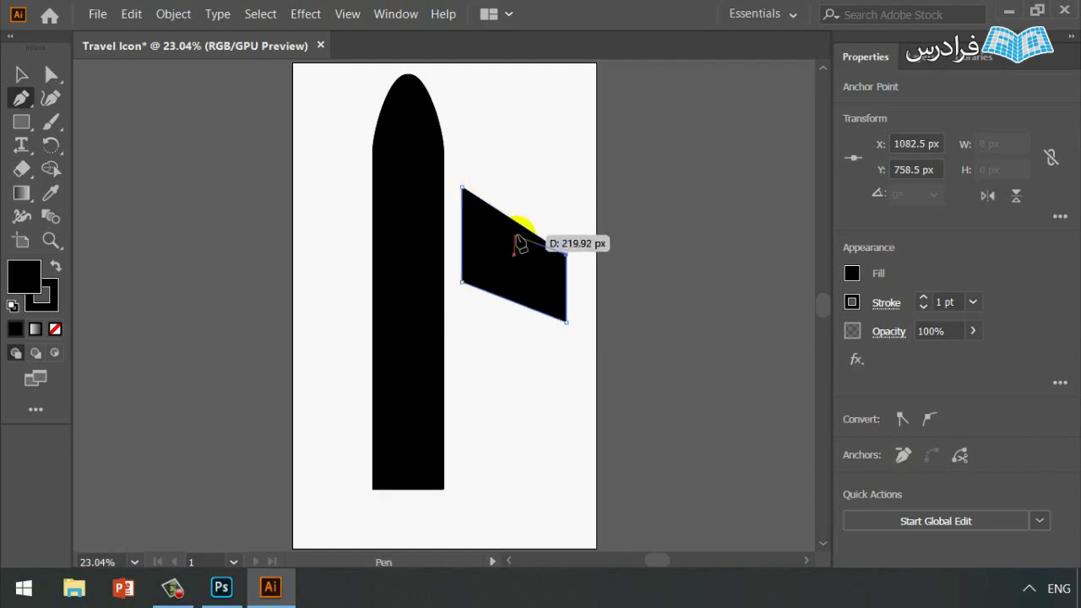
key("Escape")
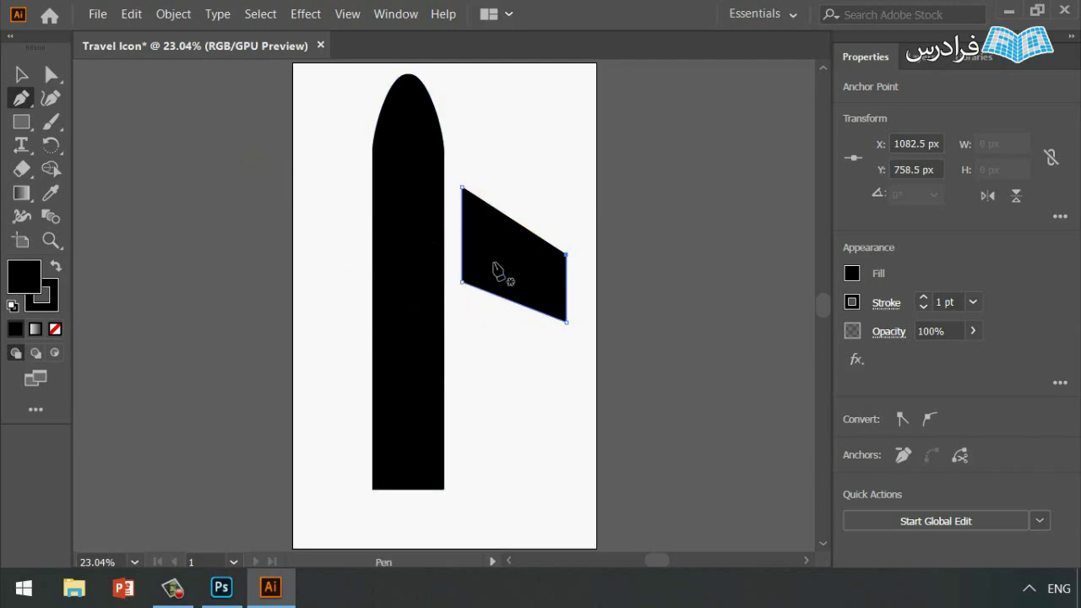
Move the wing up against the body's right side, slightly overlapping it, centred at about X 789 px, Y 715 px
left_click(19, 73)
left_click(460, 239)
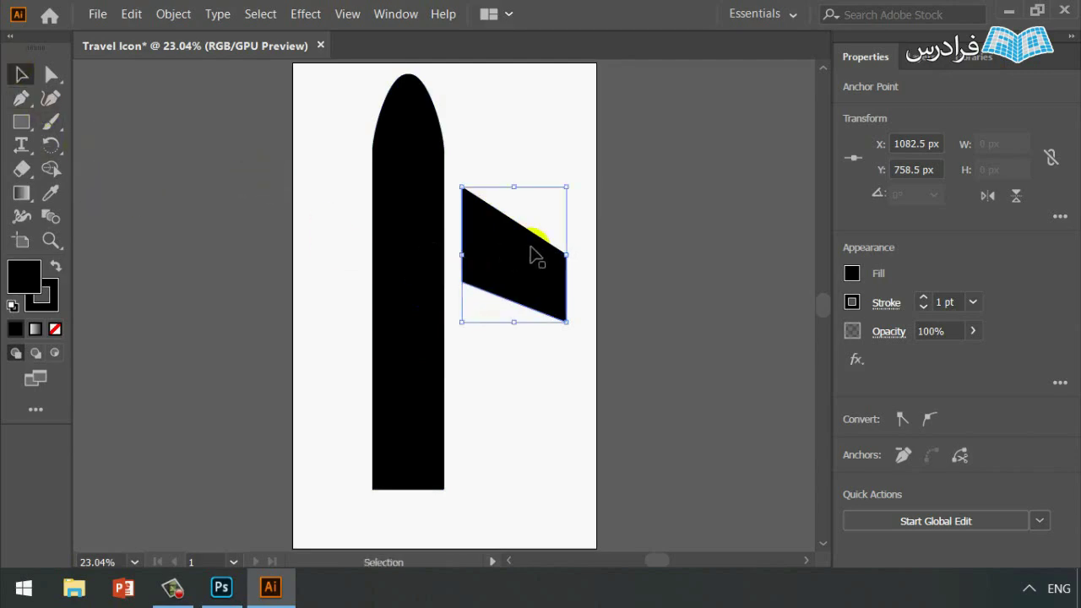
left_click_drag(534, 251, 509, 238)
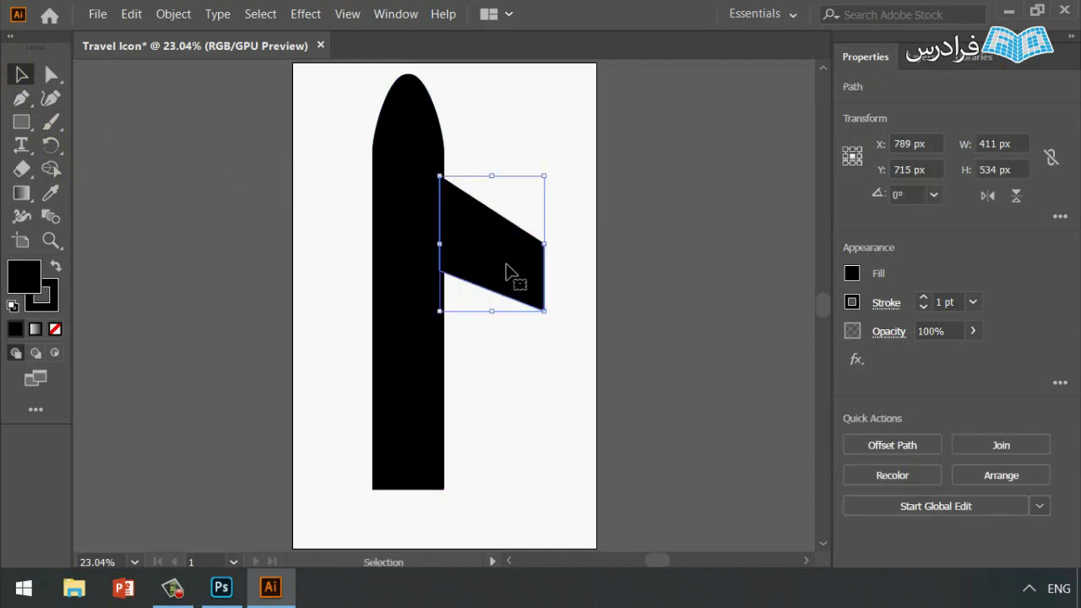
left_click(514, 355)
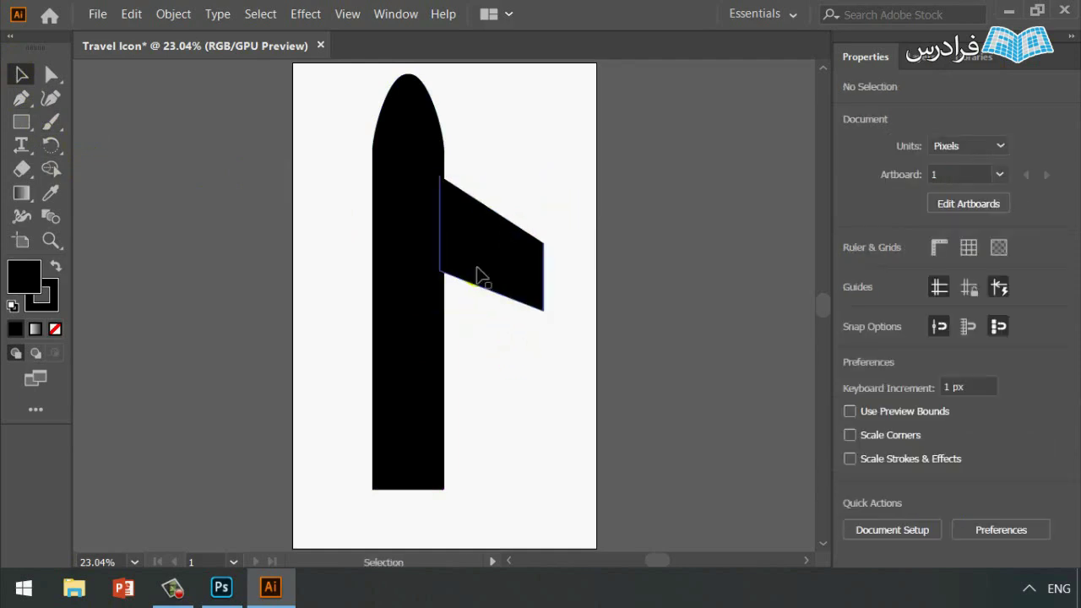
Nudge the wing right to about X 805 px so its inner edge lines up with the body's right edge
left_click(479, 264)
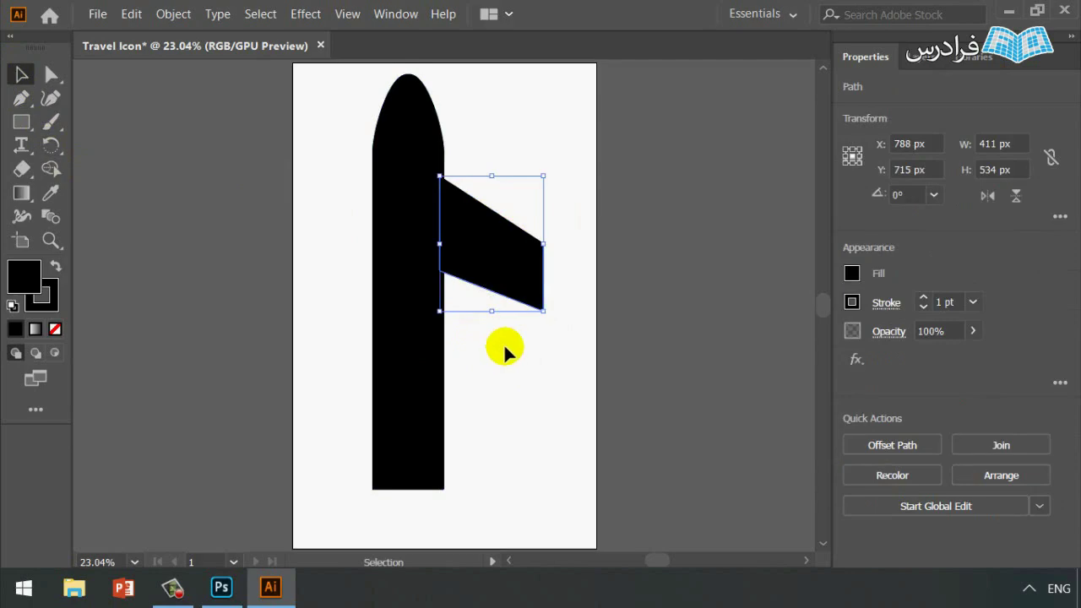
key("Right")
key("Right")
key("Right")
key("Right")
key("Right")
key("Right")
key("Right")
key("Right")
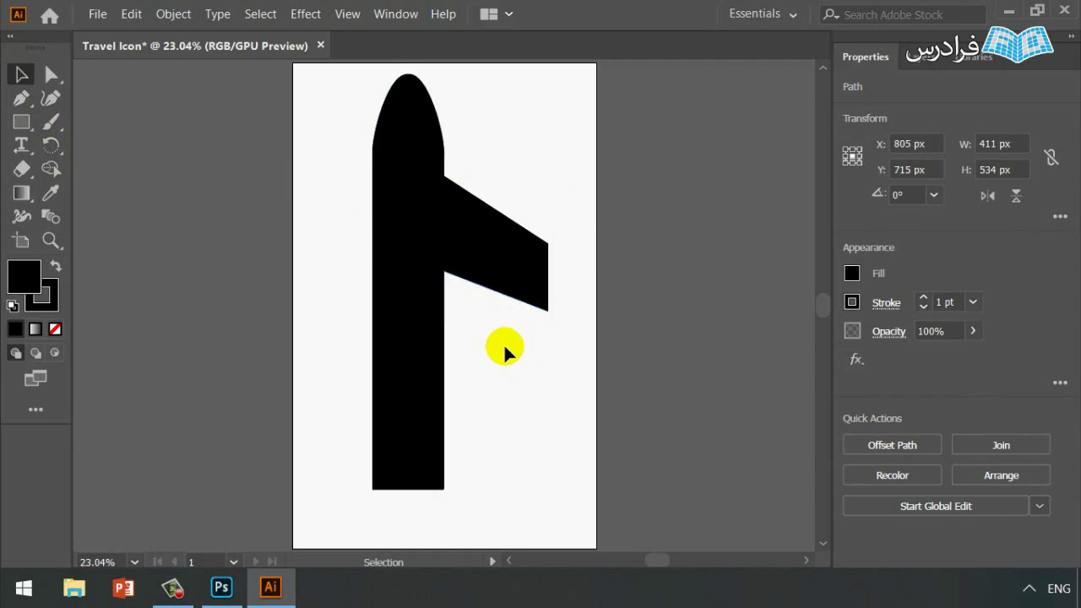
left_click(504, 349)
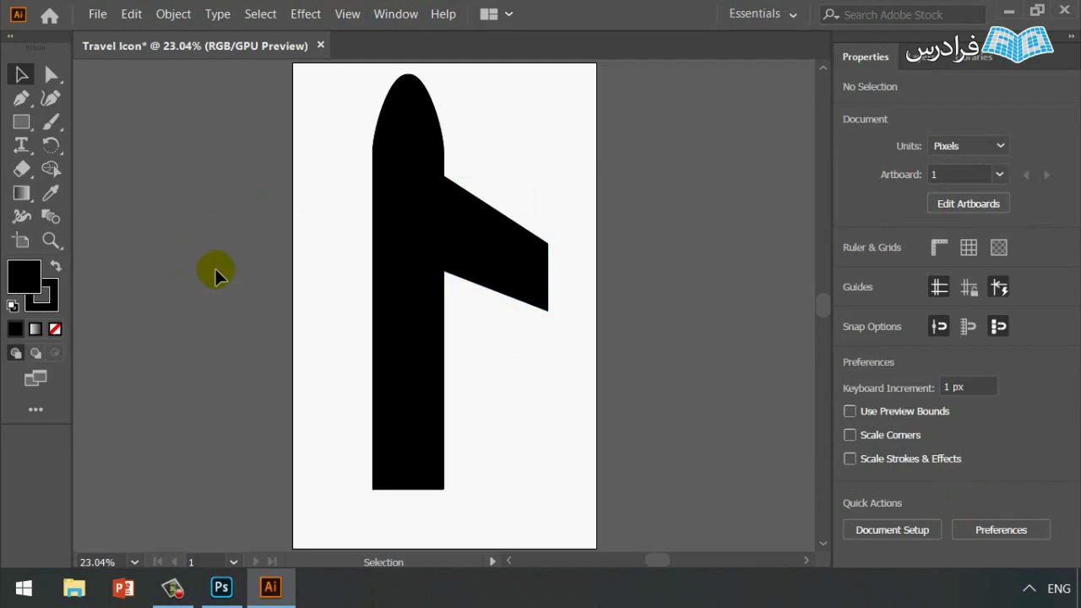
Duplicate the wing and place the copy beside the body's lower end, centred at about X 806 px, Y 1473 px
left_click(490, 274)
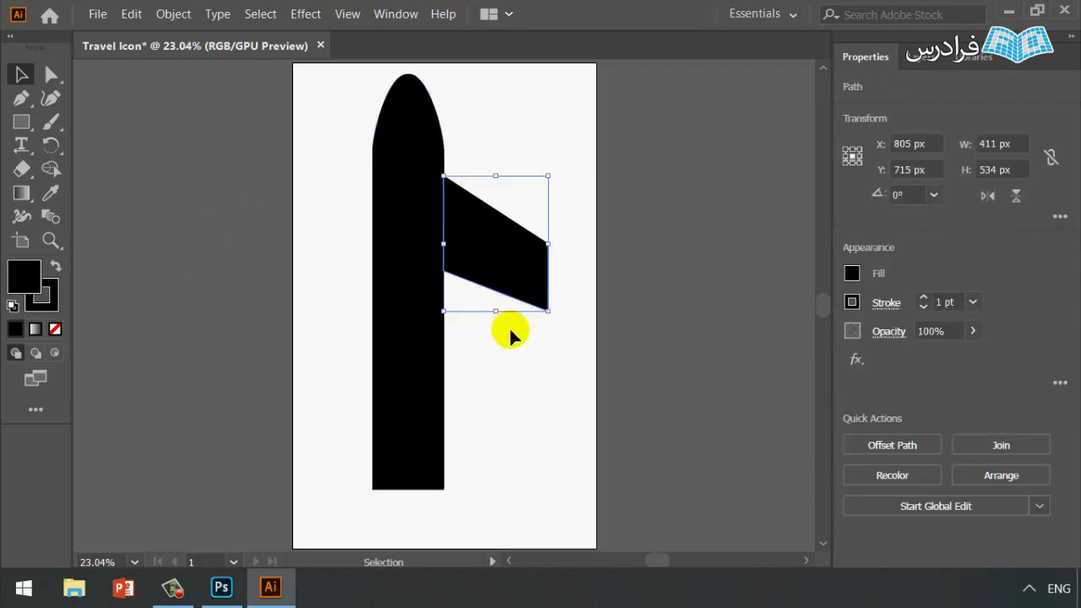
key("a")
key("v")
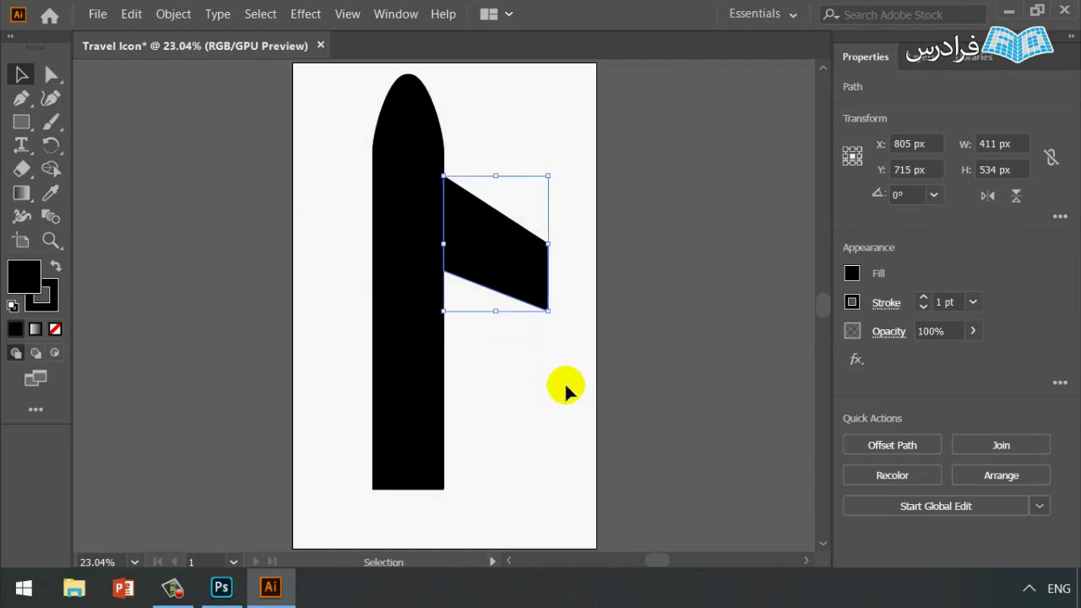
left_click(564, 388)
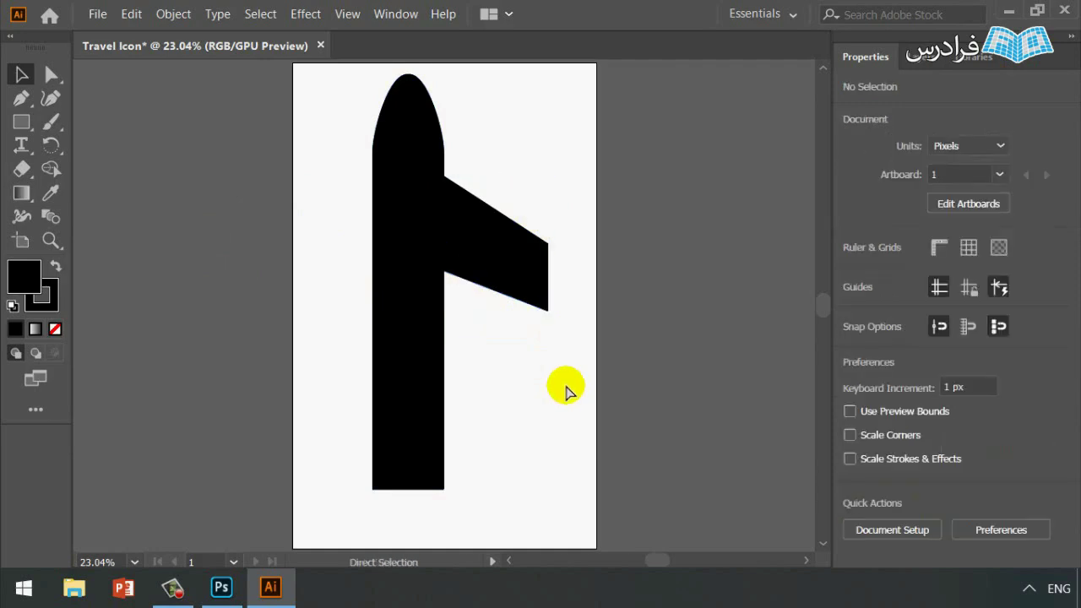
key("ctrl+v")
left_click_drag(475, 330, 510, 441)
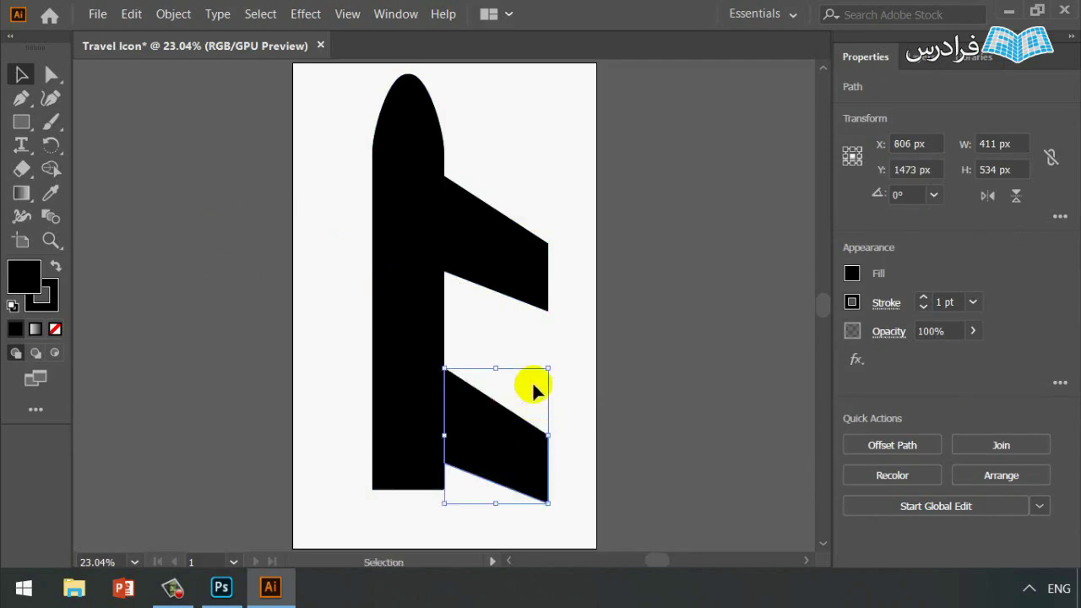
Scale the copied wing down to about 310.5 x 321 px as a tail fin, keeping it attached to the body's right edge
left_click_drag(548, 368, 470, 429)
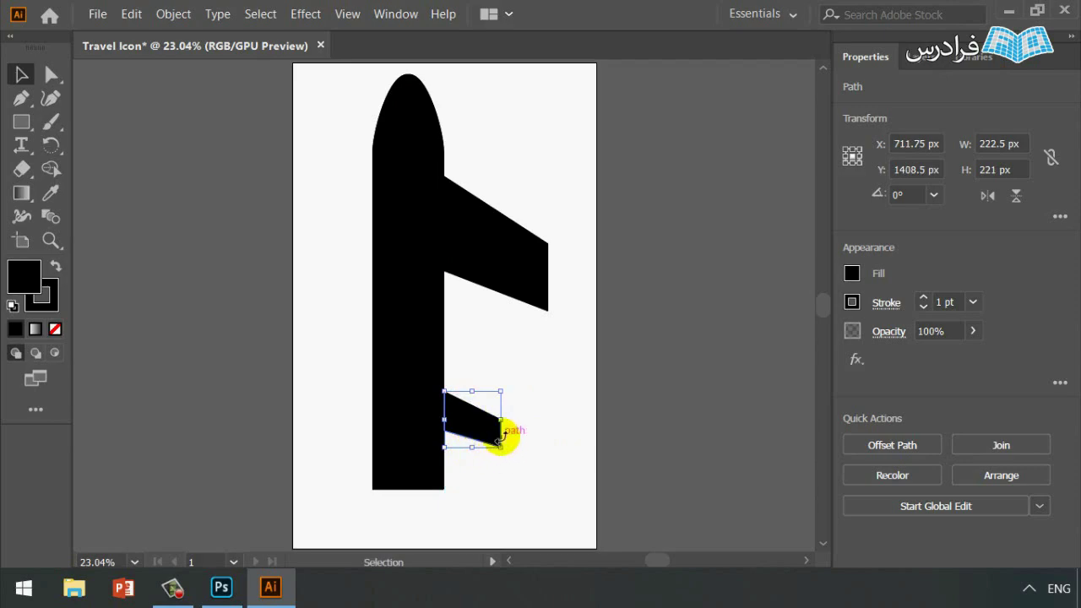
mouse_move(501, 450)
left_mouse_down()
mouse_move(522, 472)
mouse_move(489, 441)
left_mouse_up()
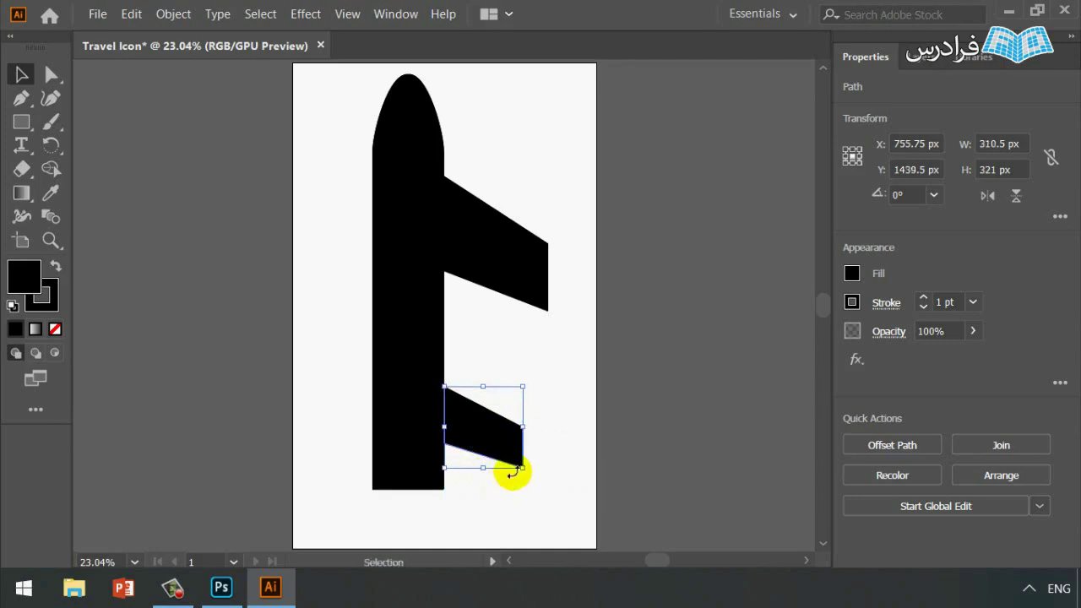
left_click(480, 466)
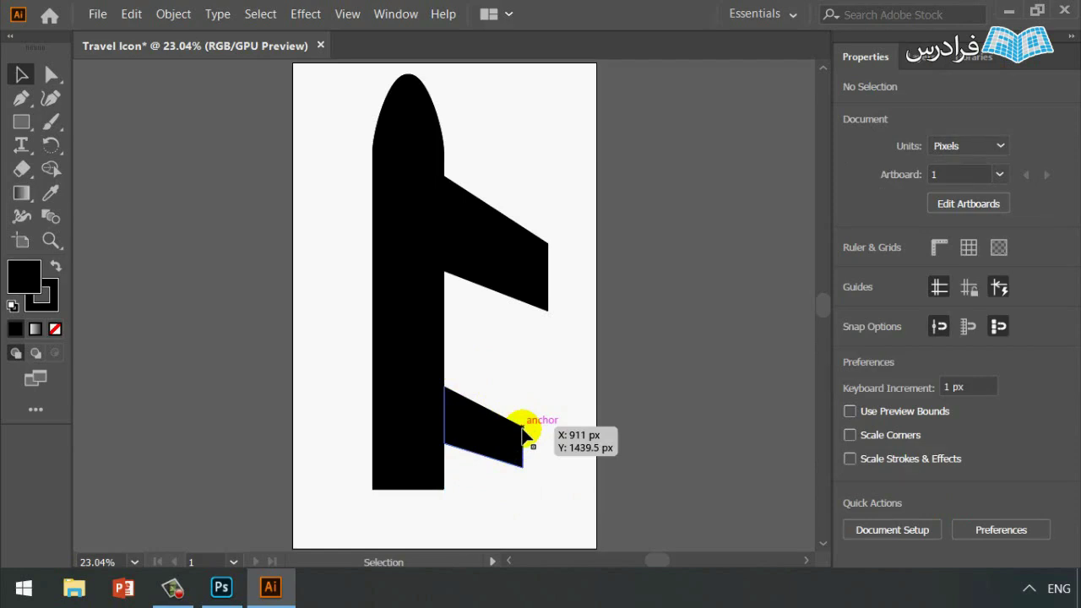
Draw a small upright engine block with the Pen tool across the large wing's lower edge, its top at about X 880.5 px, Y 866.5 px
left_click(518, 262)
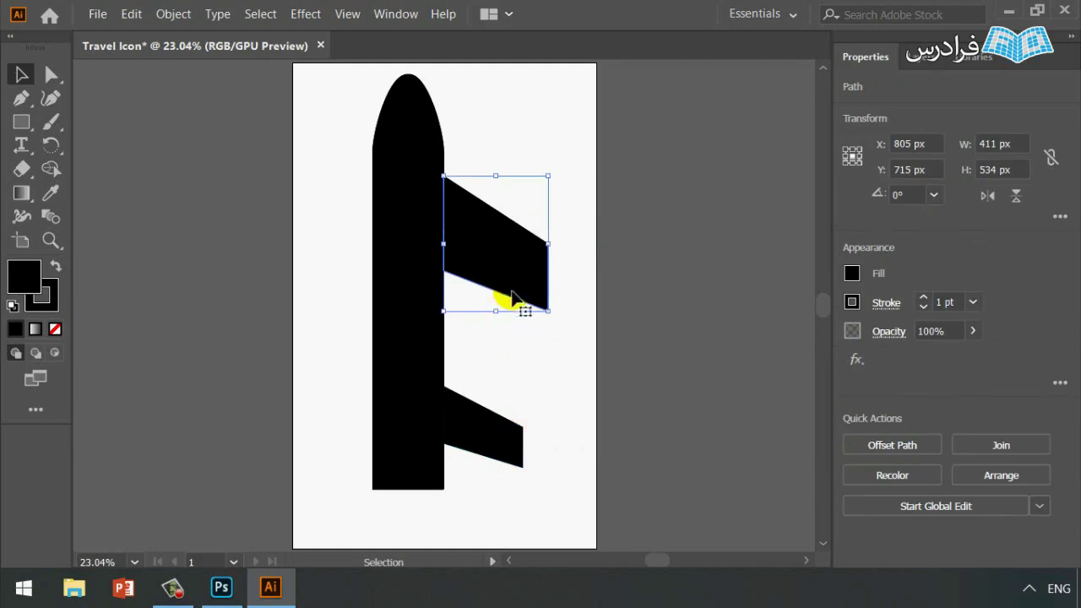
left_click(526, 328)
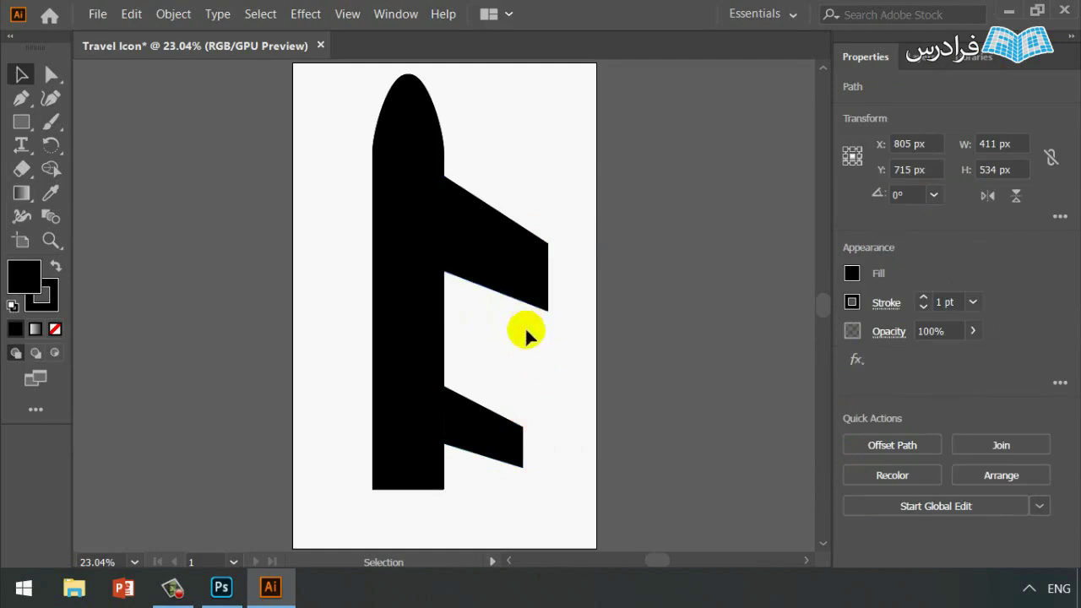
left_click(21, 98)
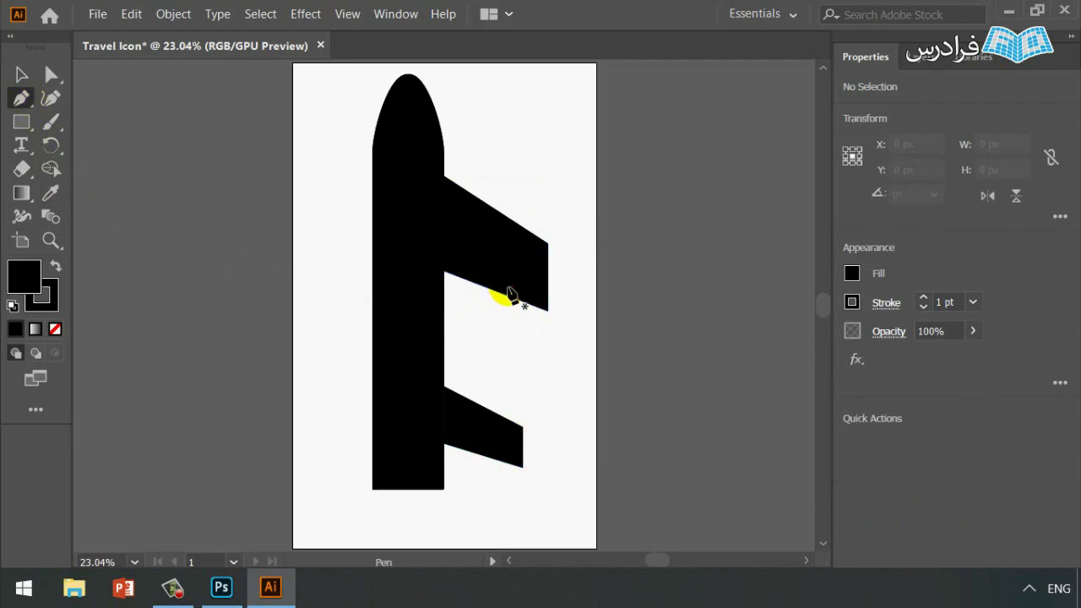
left_click_drag(507, 282, 509, 321)
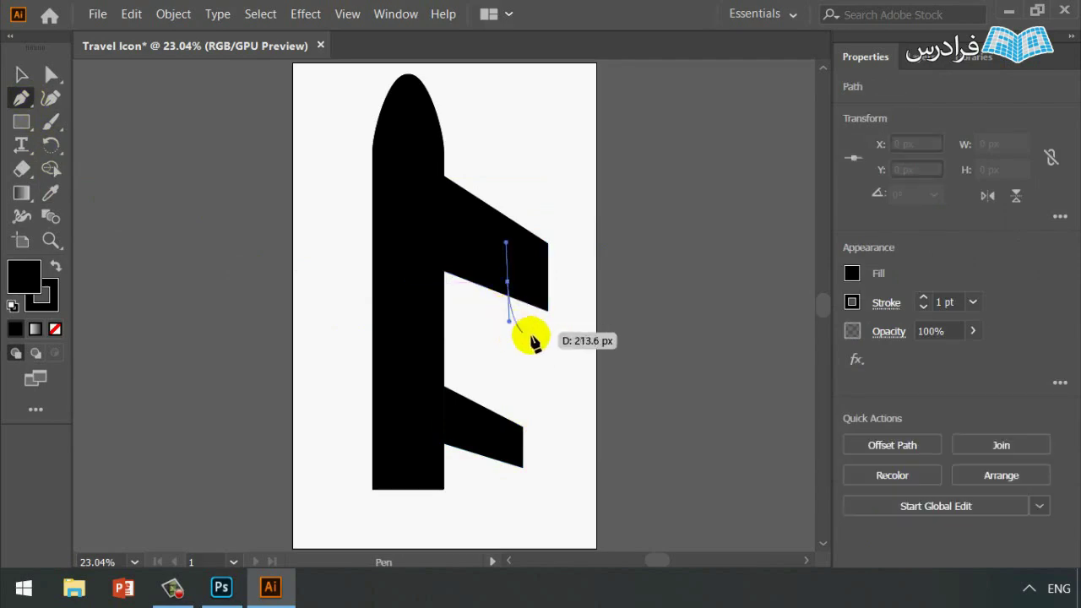
left_click(541, 346, "ctrl")
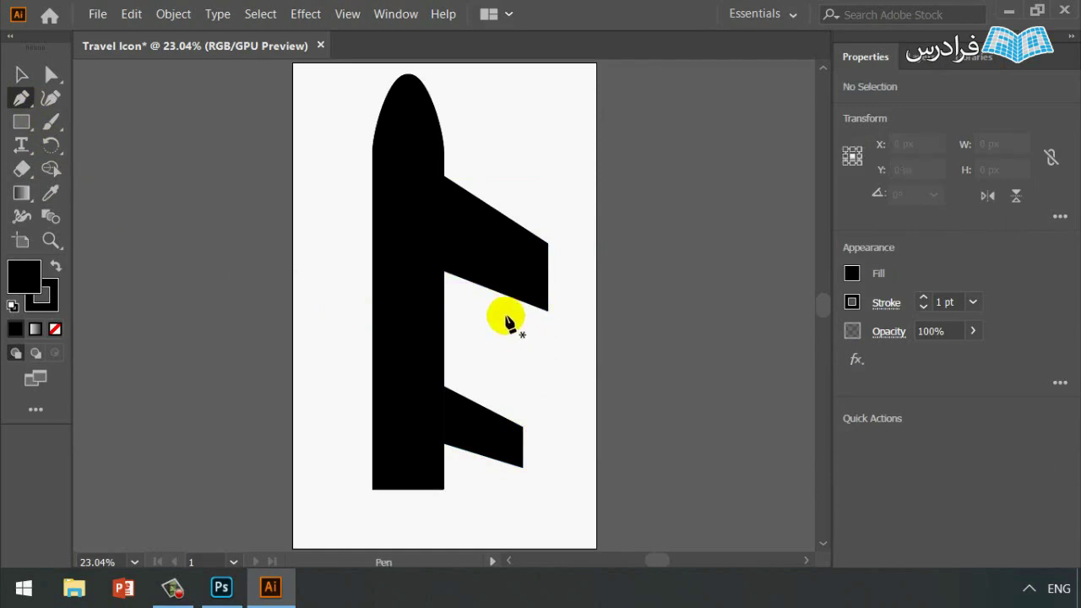
left_click_drag(506, 283, 532, 372)
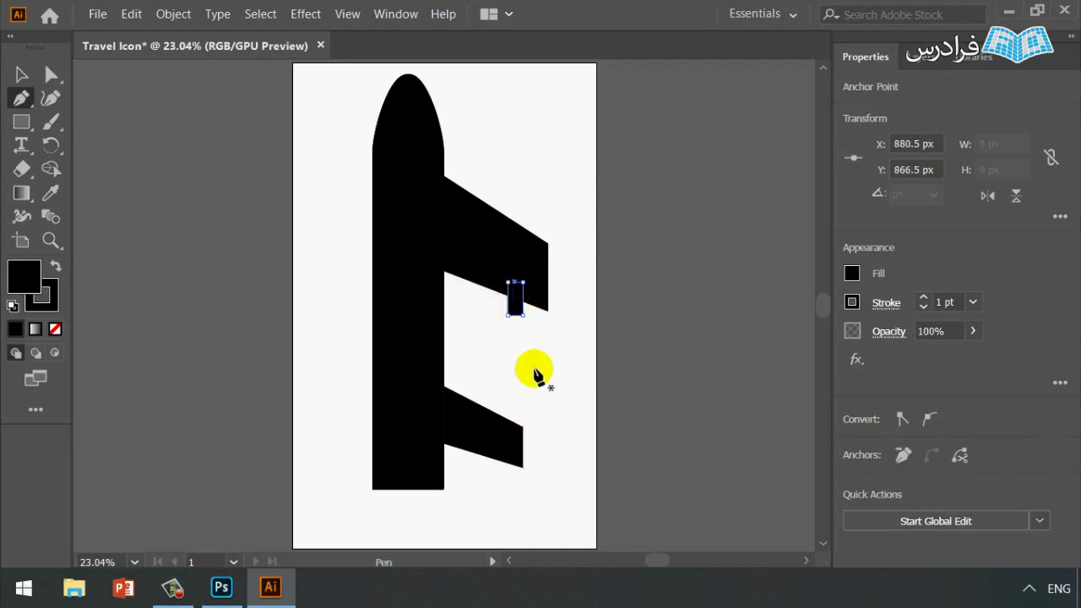
left_click(21, 75)
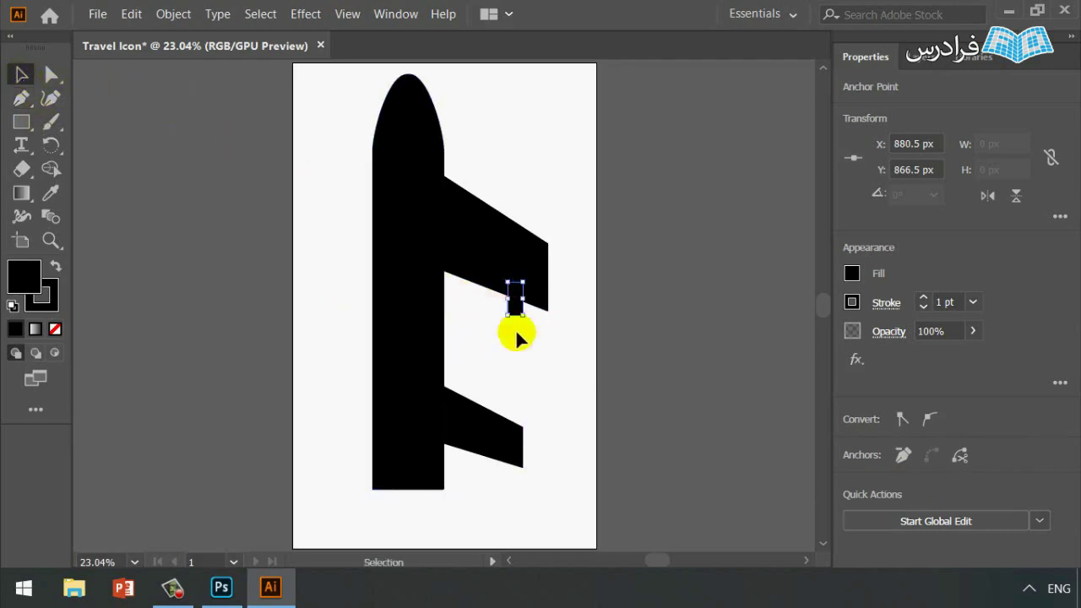
left_click(536, 300)
left_click(578, 327)
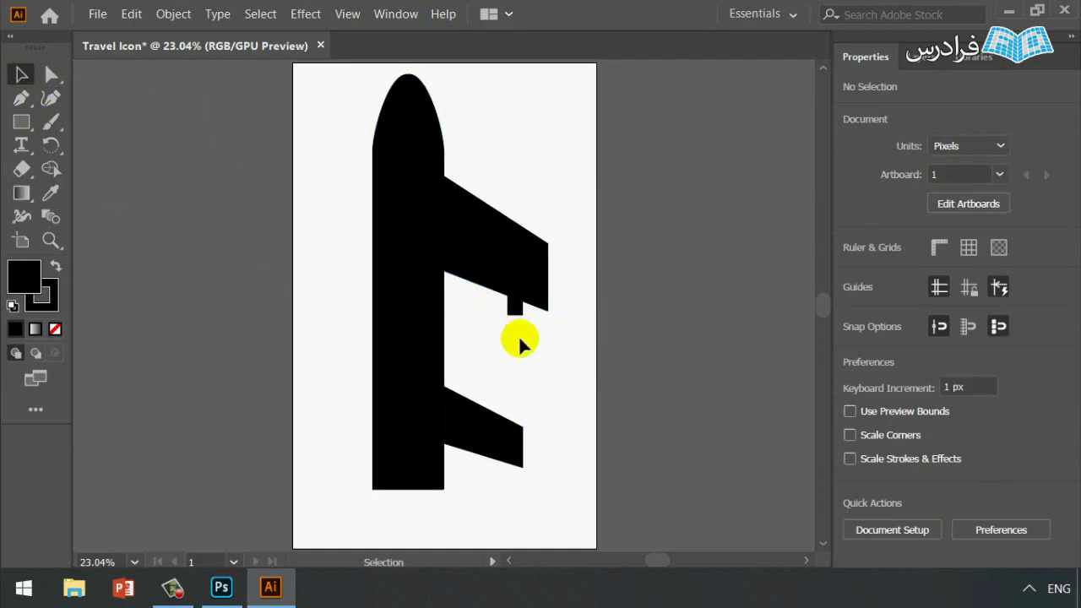
left_click(515, 304)
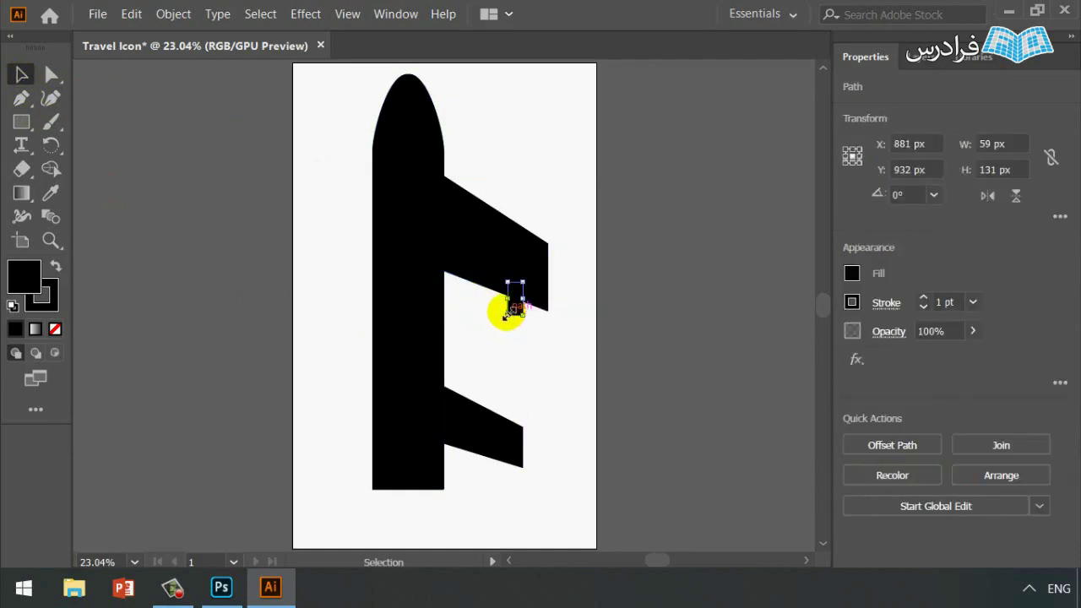
key("a")
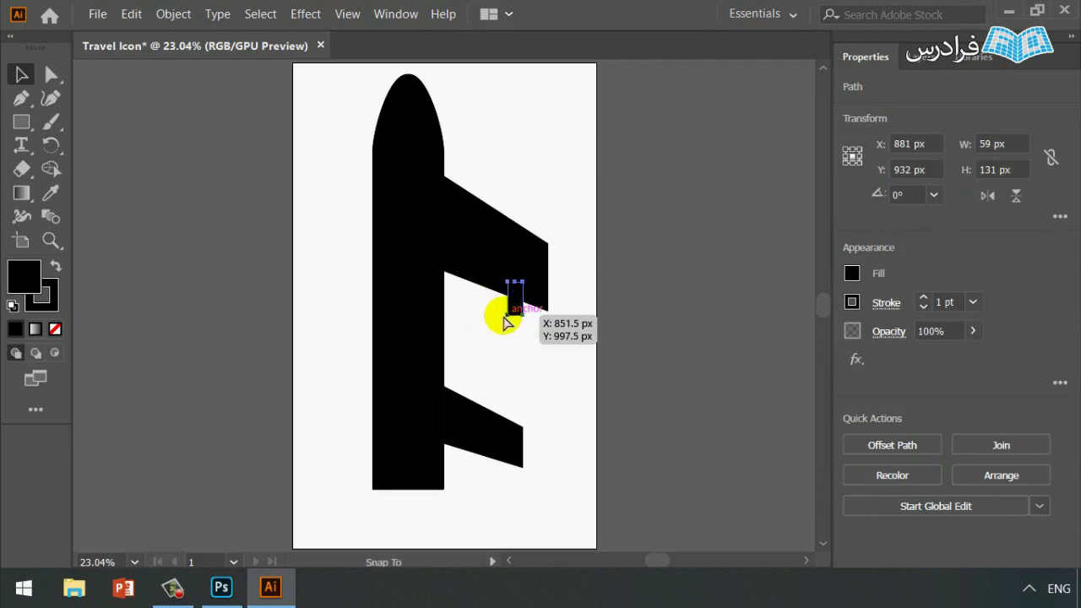
mouse_move(508, 321)
left_mouse_down()
mouse_move(517, 321)
mouse_move(509, 316)
left_mouse_up()
key("v")
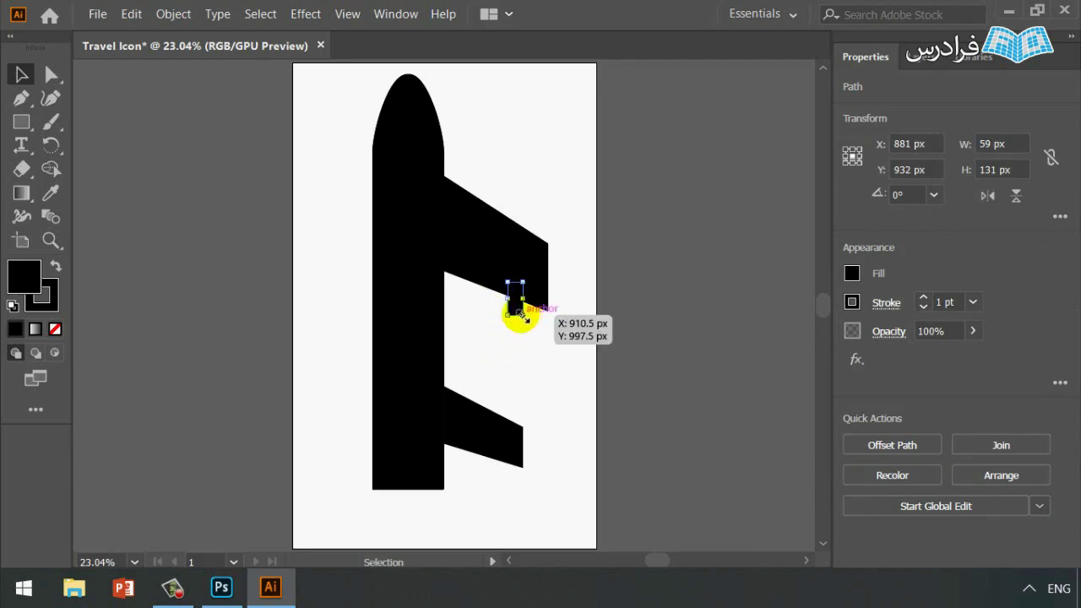
key("a")
key("v")
key("a")
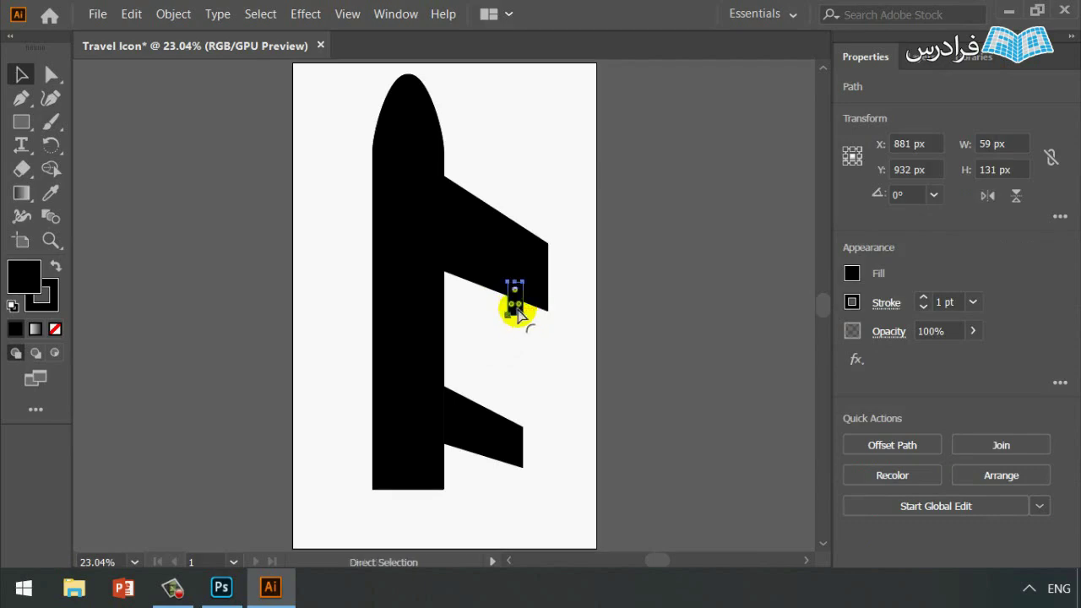
key("v")
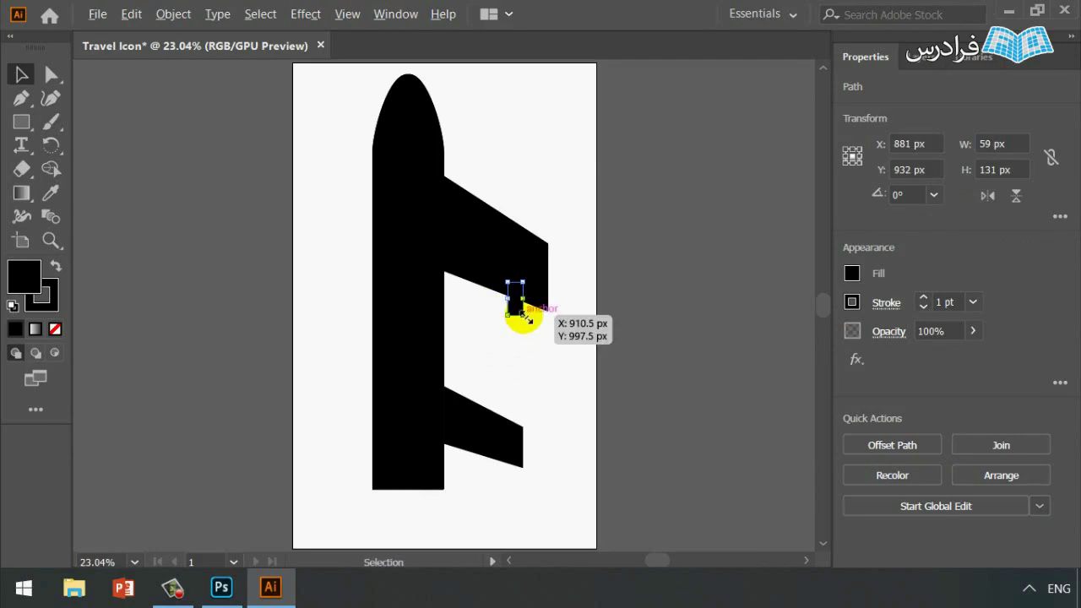
key("a")
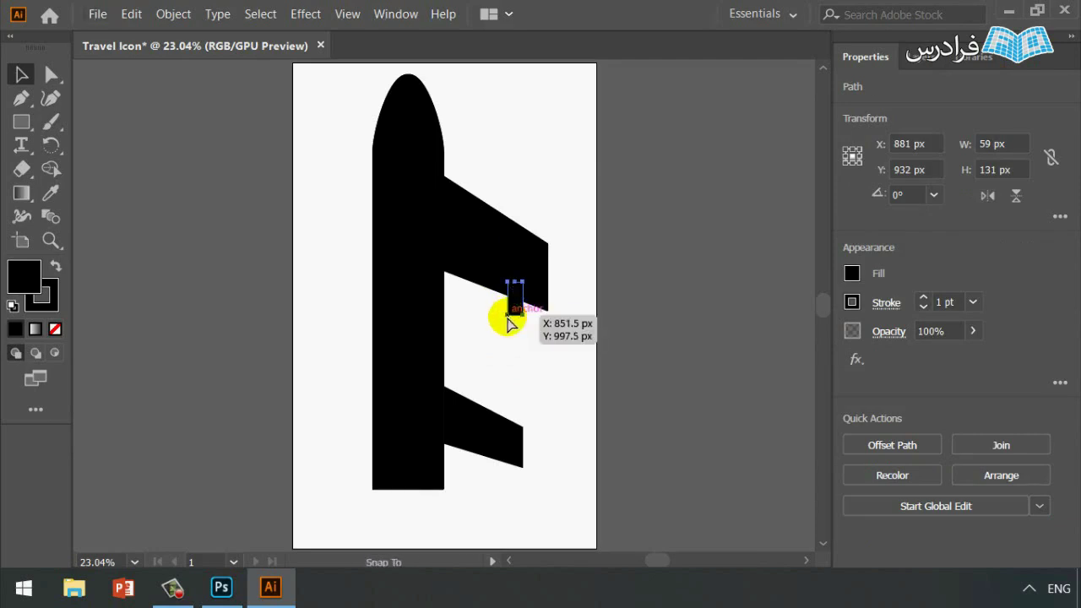
left_click_drag(508, 315, 508, 319)
left_click(532, 341)
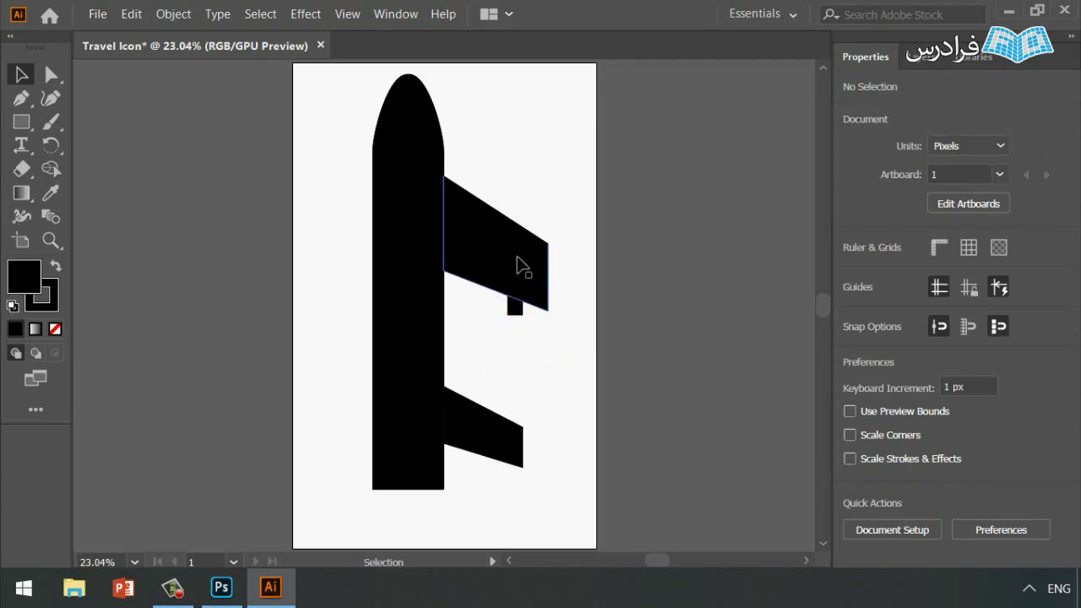
Resize the large wing to about 433.5 x 444 px, lowering its top and extending its outer lower corner while its inner edge stays on the body
left_click(498, 283)
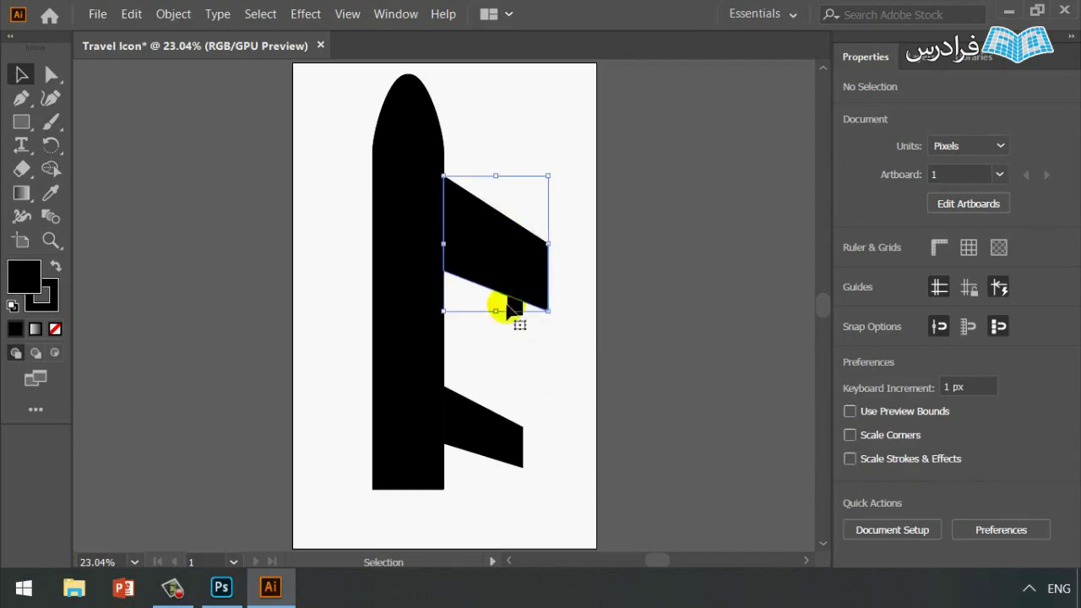
left_click_drag(495, 177, 495, 214)
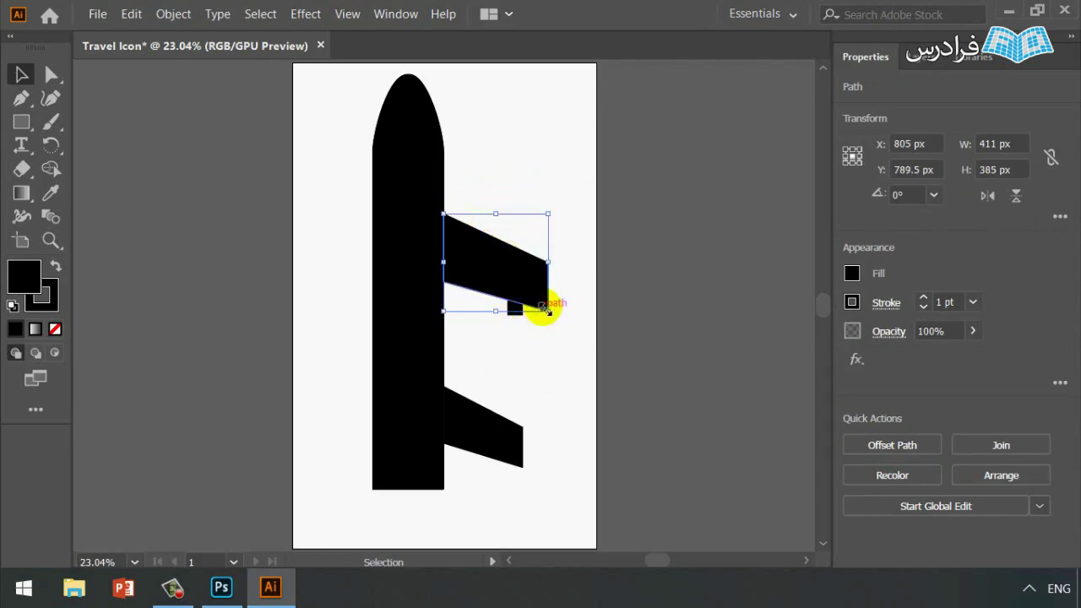
mouse_move(550, 313)
left_mouse_down()
mouse_move(531, 321)
mouse_move(554, 326)
left_mouse_up()
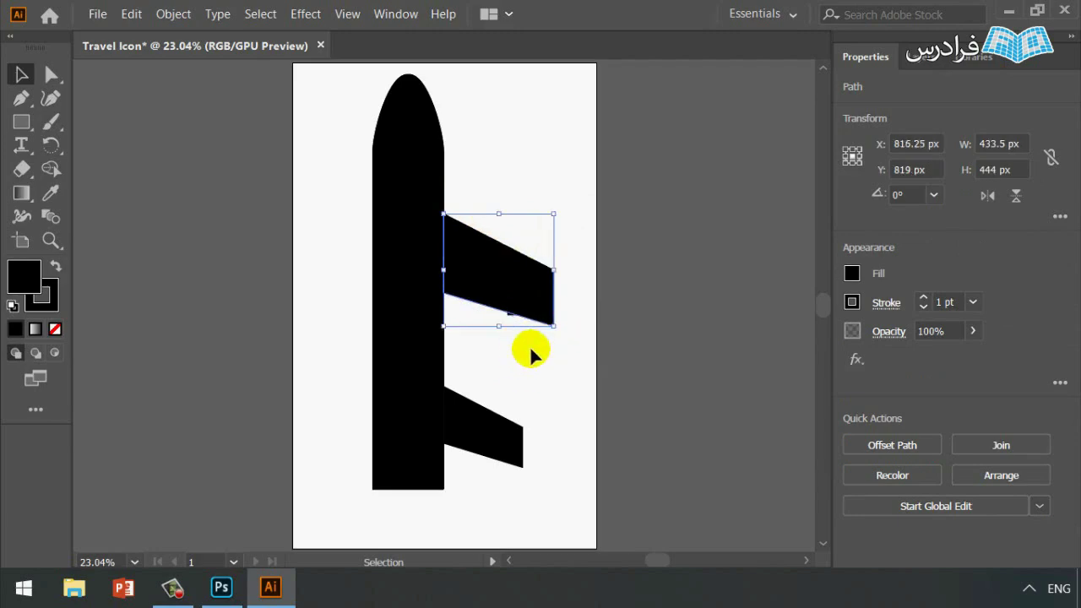
left_click(531, 353)
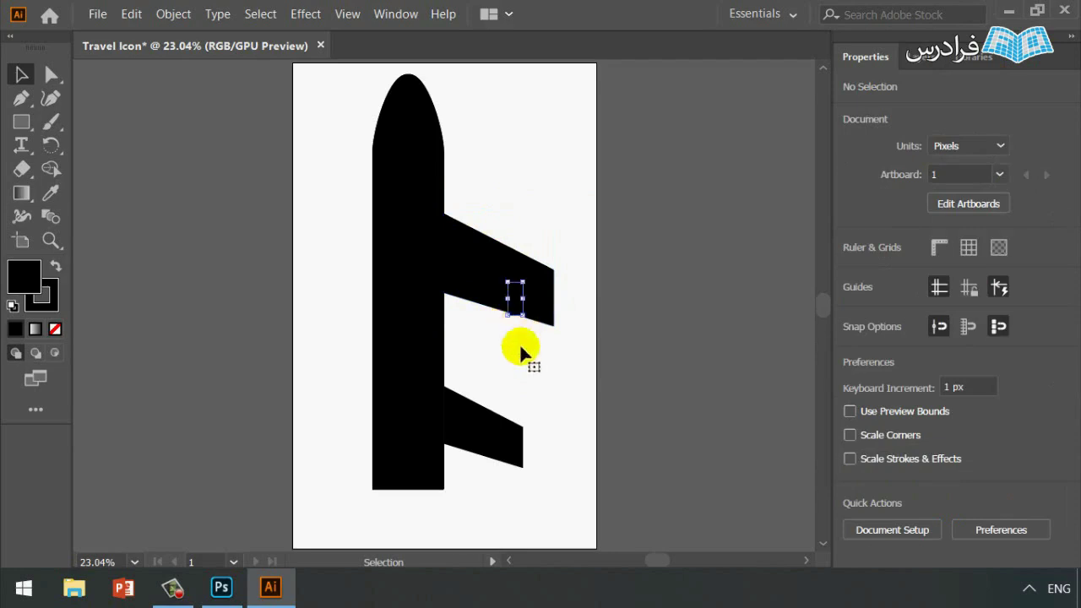
Move the engine block down slightly so that it protrudes below the resized wing's lower edge
left_click(511, 305)
mouse_move(512, 299)
left_mouse_down()
mouse_move(513, 319)
mouse_move(513, 310)
left_mouse_up()
left_click(556, 369)
Group the large wing and its engine block, and deselect them
left_click(496, 266)
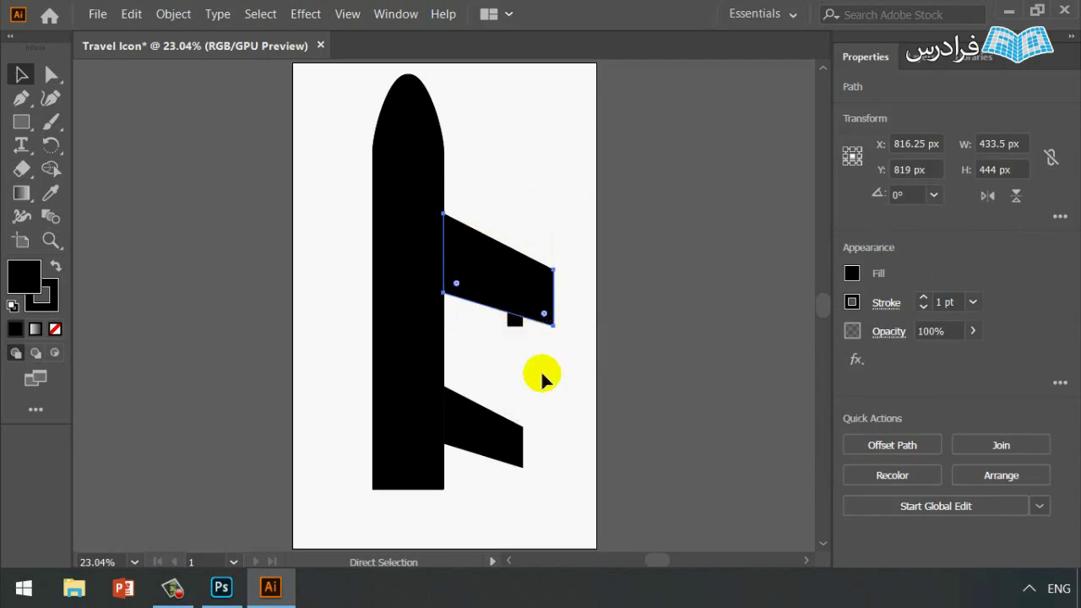
left_click(515, 320, "shift")
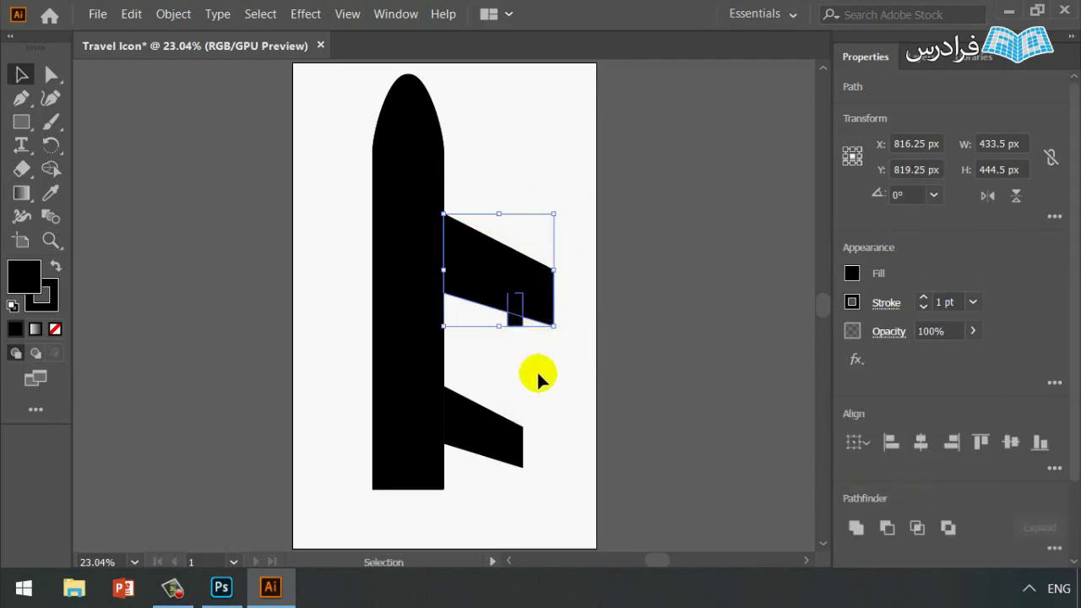
key("a")
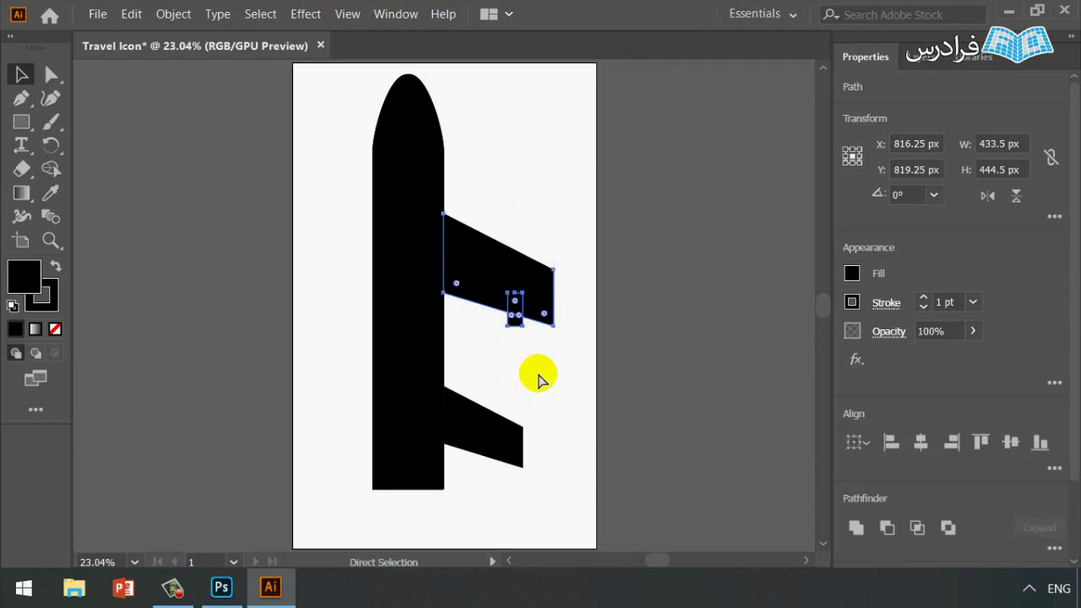
key("ctrl+g")
left_click(536, 370)
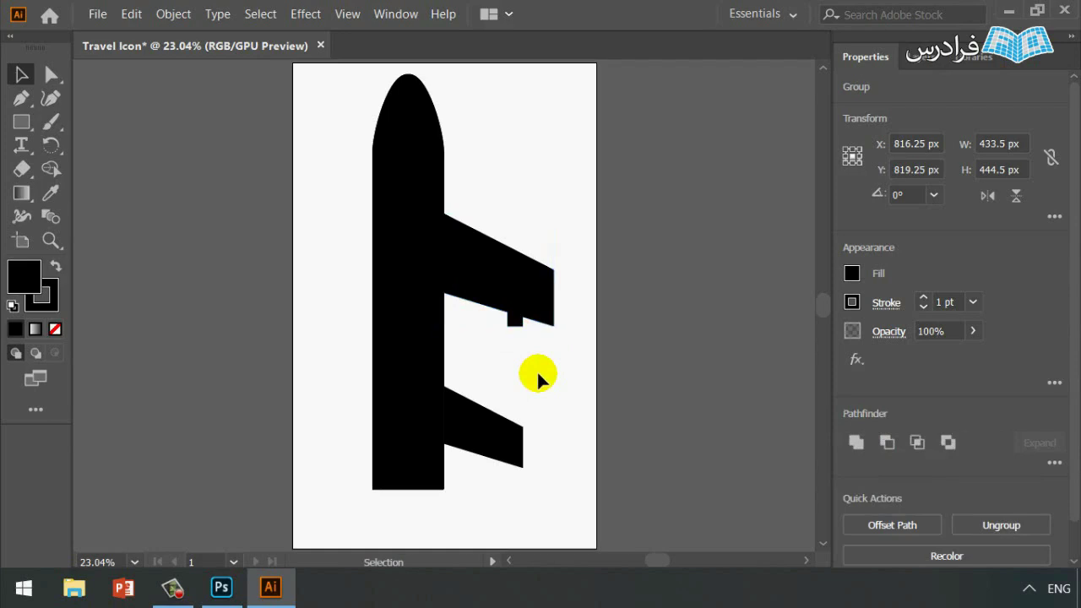
left_click(530, 311)
left_click(552, 335)
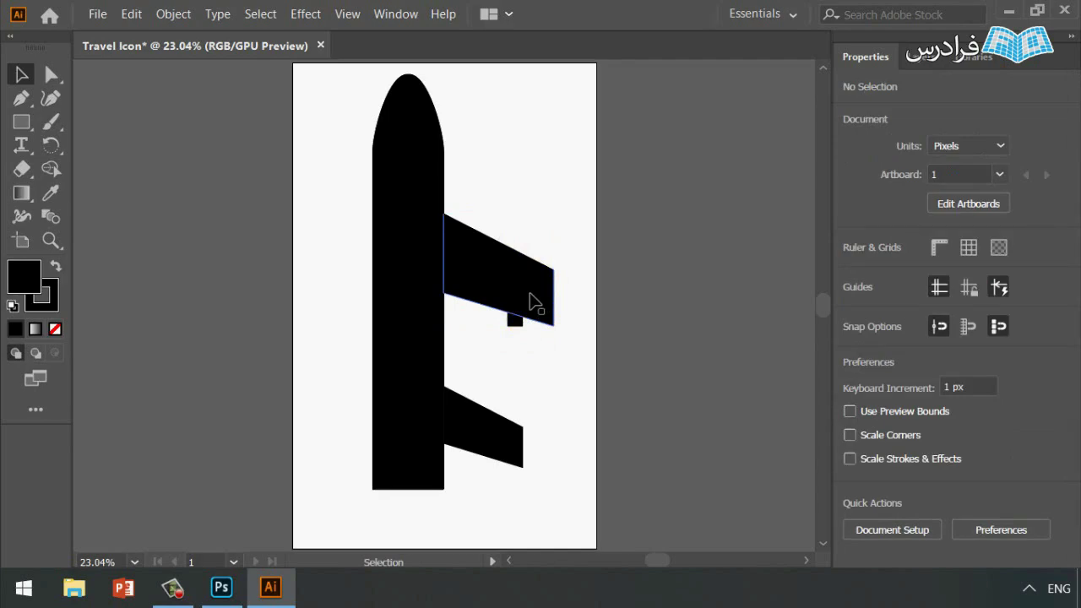
left_click(512, 212)
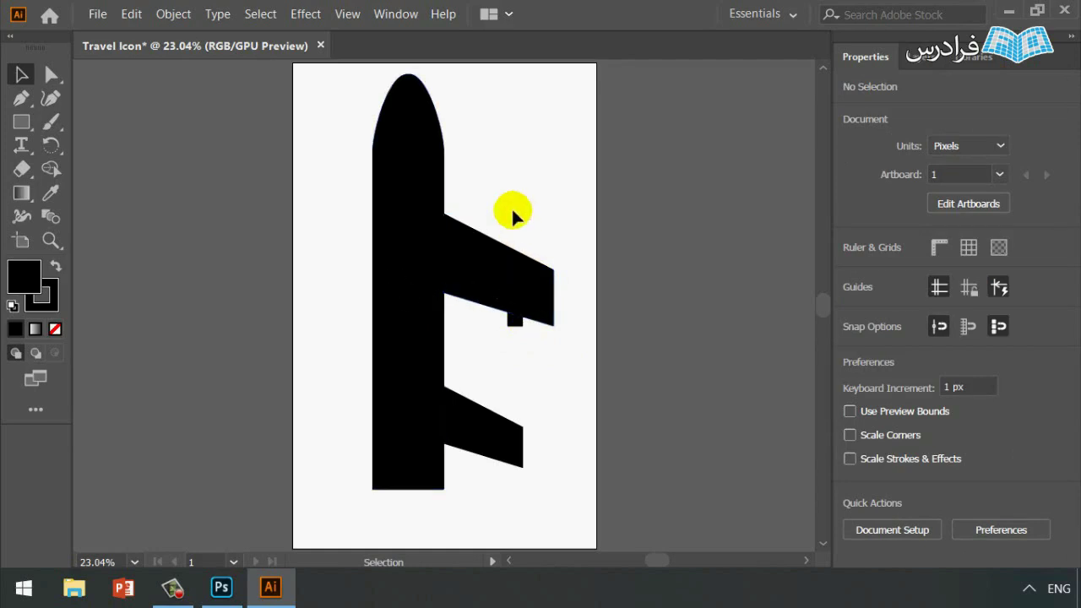
Narrow the airplane body to about 252 px wide from its outer side and shorten it from the nose to about 1451 px tall
left_click(377, 203)
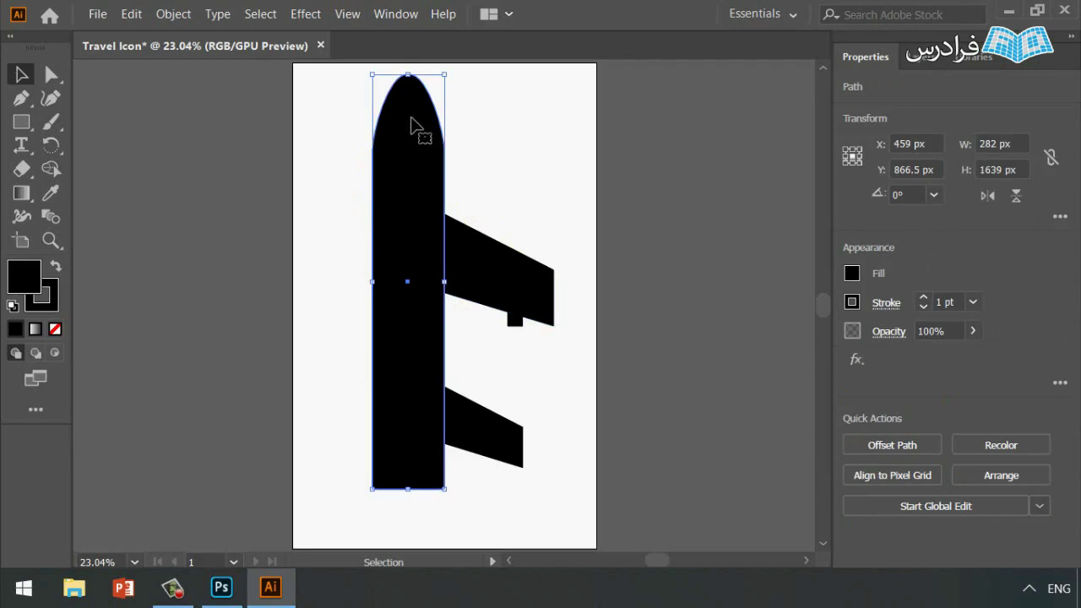
left_click(378, 270)
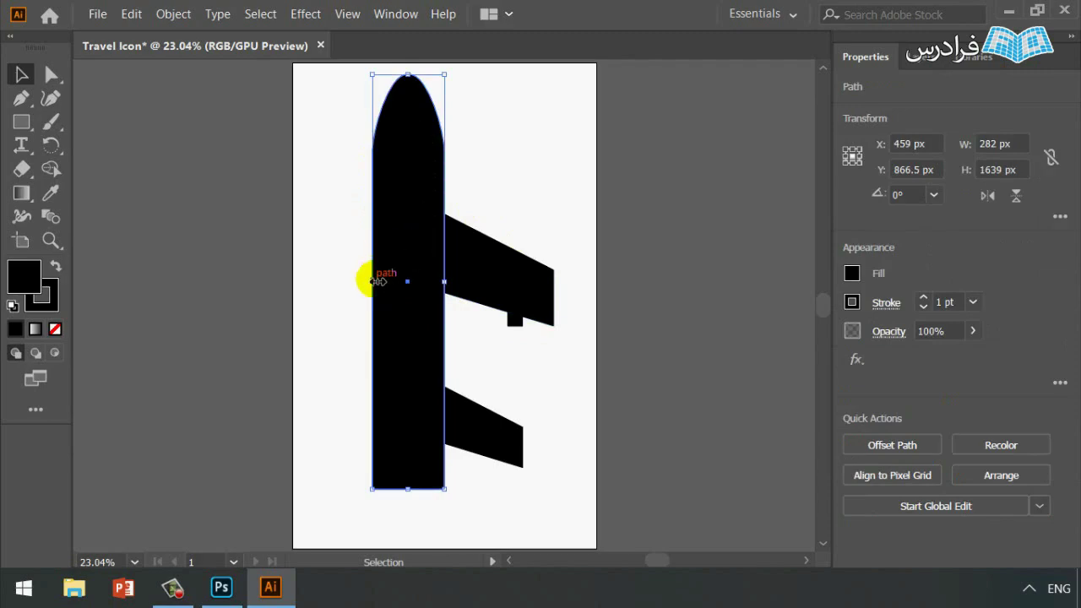
left_click_drag(373, 282, 380, 282)
left_click(411, 82)
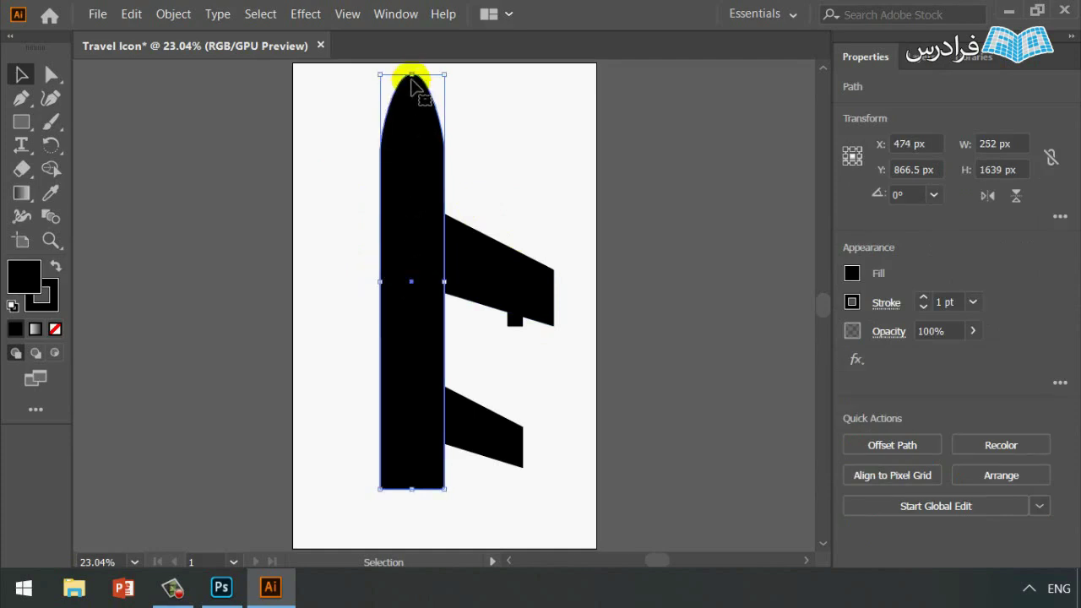
left_click_drag(416, 81, 415, 125)
left_click(490, 239)
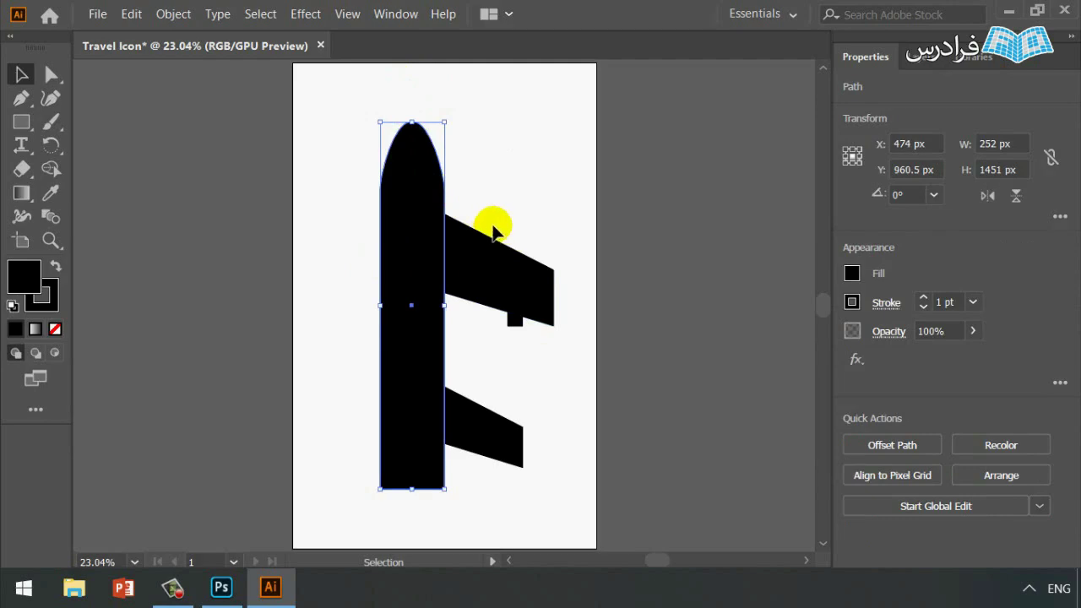
left_click(534, 215)
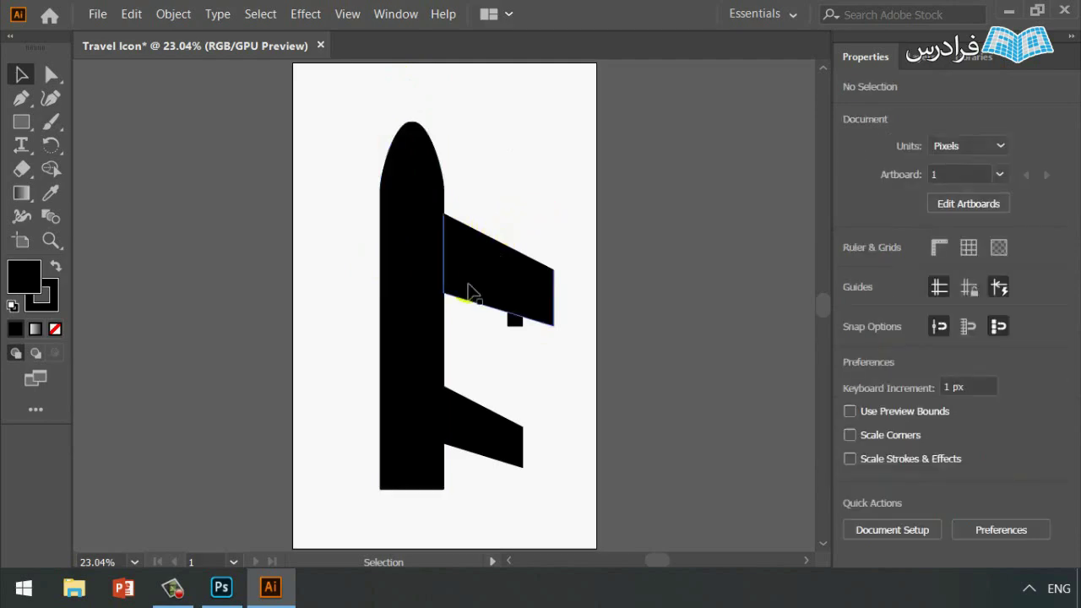
Move the tail fin down and inward so that it overlaps the body's lower end and extends slightly below it
left_click(469, 400)
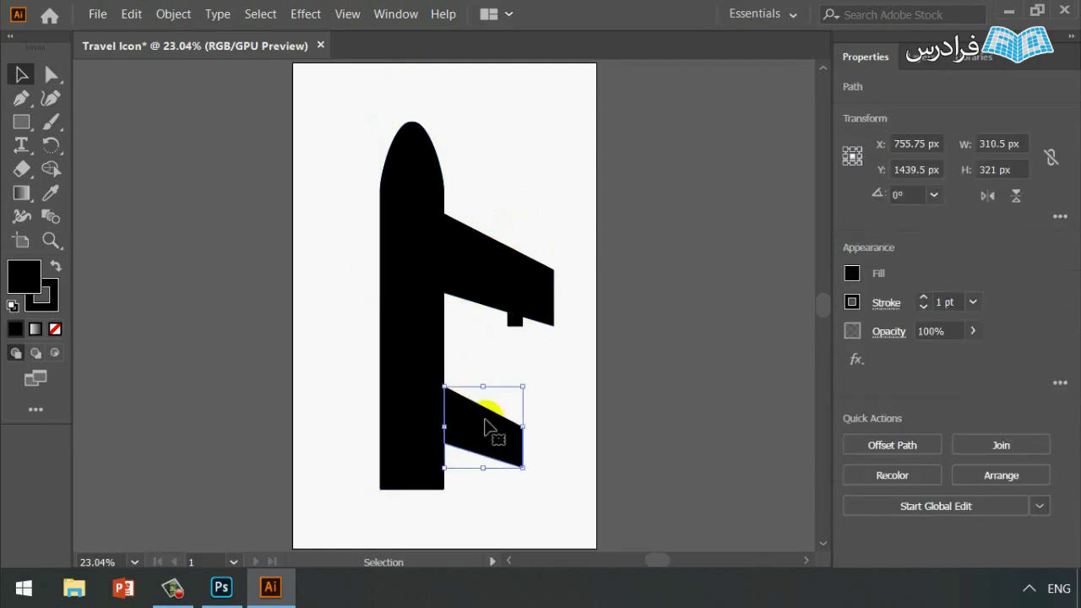
left_click_drag(486, 418, 470, 473)
left_click(550, 465)
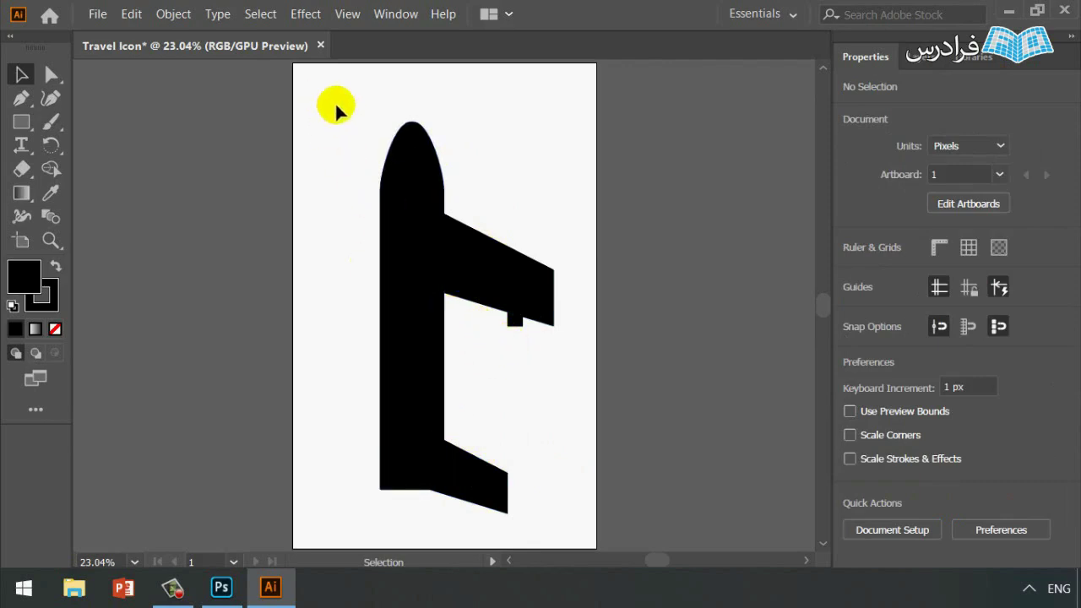
Move the whole airplane right and slightly up so that its body is centred across the artboard's width
key("a")
key("v")
key("ctrl+a")
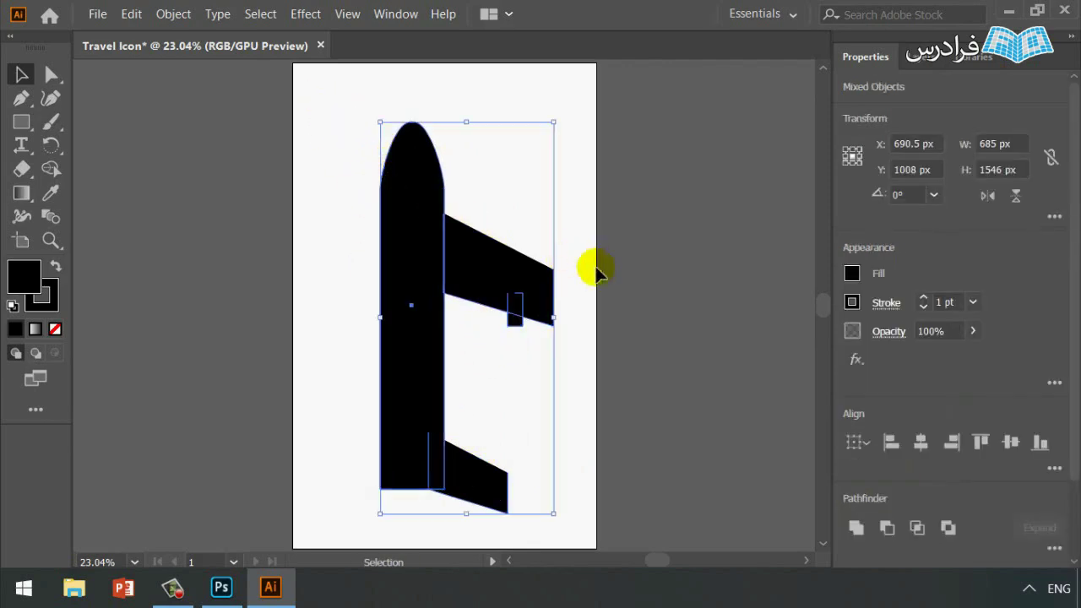
left_click_drag(414, 249, 447, 239)
left_click(601, 321)
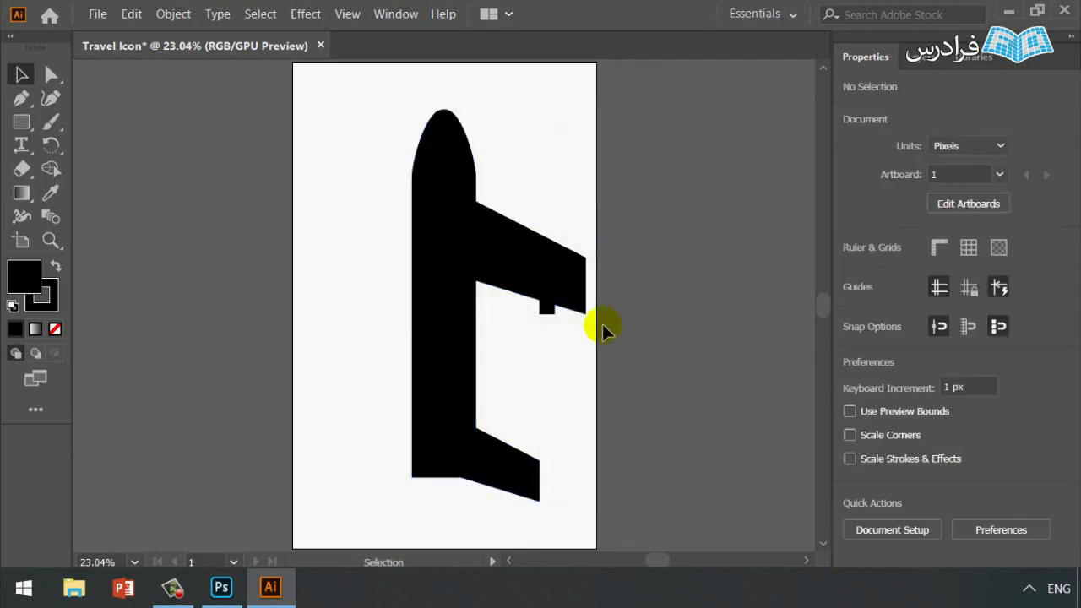
Make a mirrored copy of the wing group and tail fin with Reflect about the vertical axis at 90°, with the preview on
left_click(533, 273)
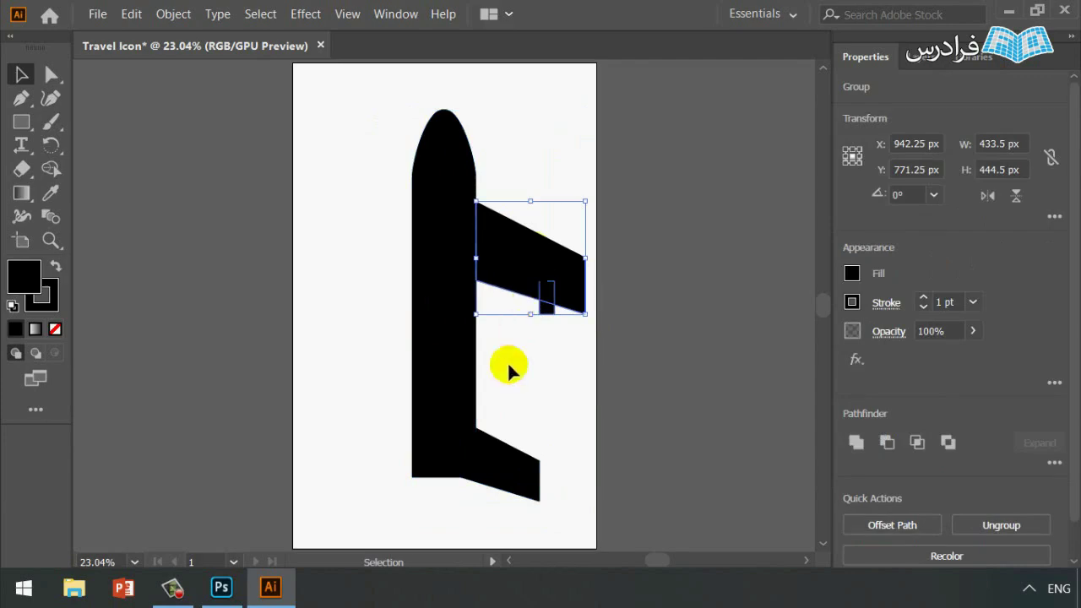
left_click(499, 447, "ctrl")
left_click(545, 305, "shift")
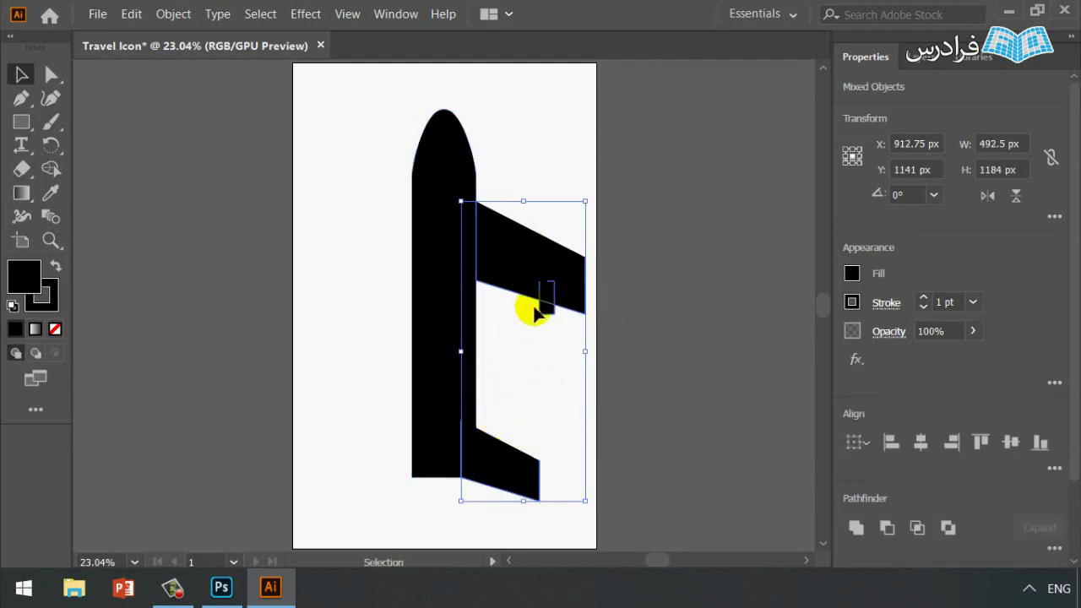
right_click(515, 253)
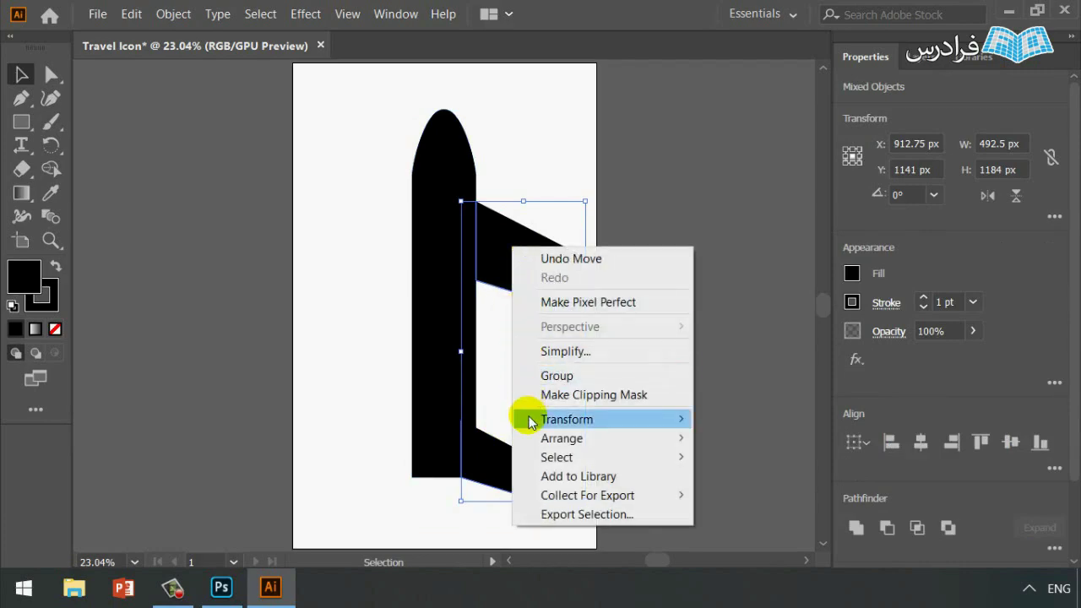
mouse_move(530, 422)
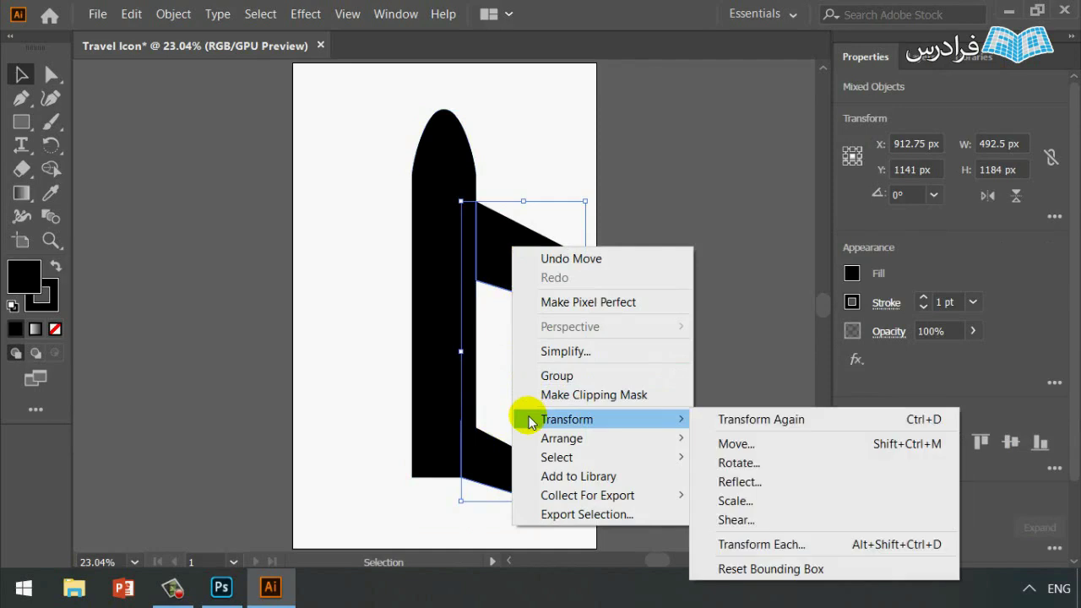
left_click(778, 480)
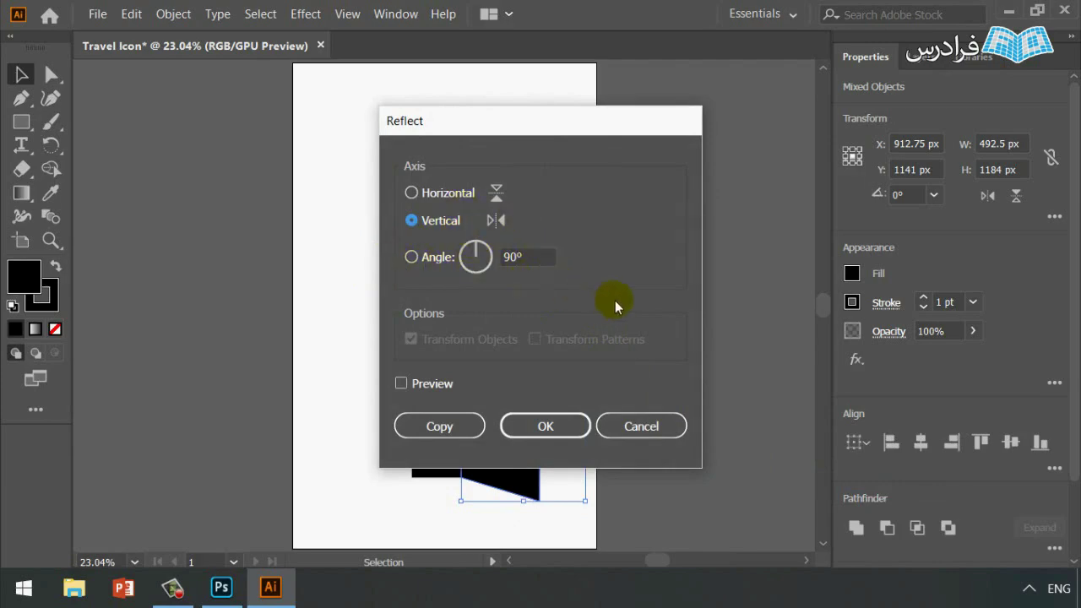
left_click(431, 387)
left_click_drag(554, 131, 838, 64)
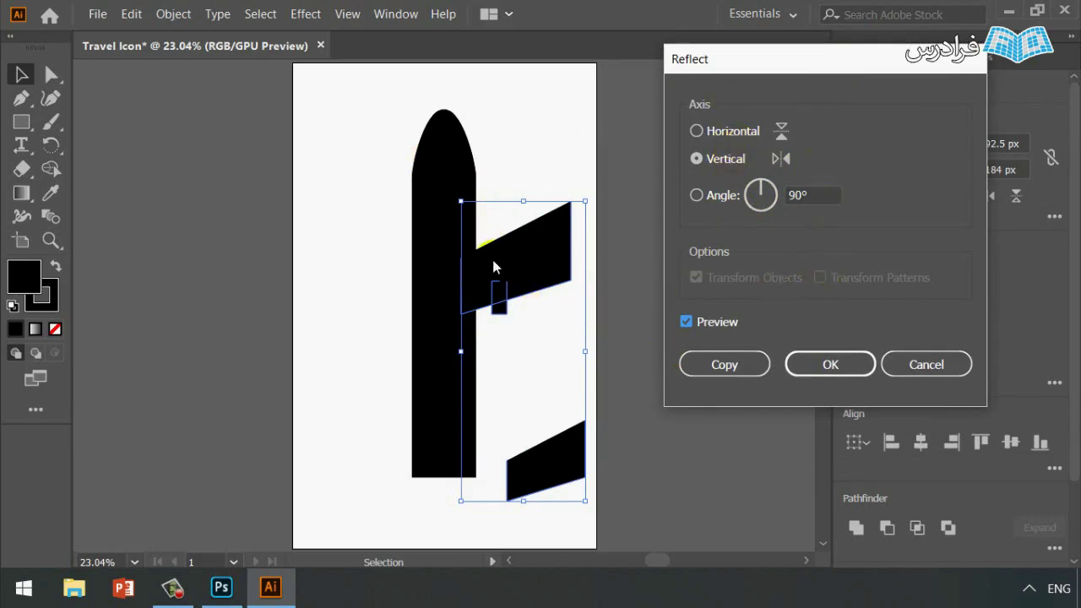
left_click(526, 211)
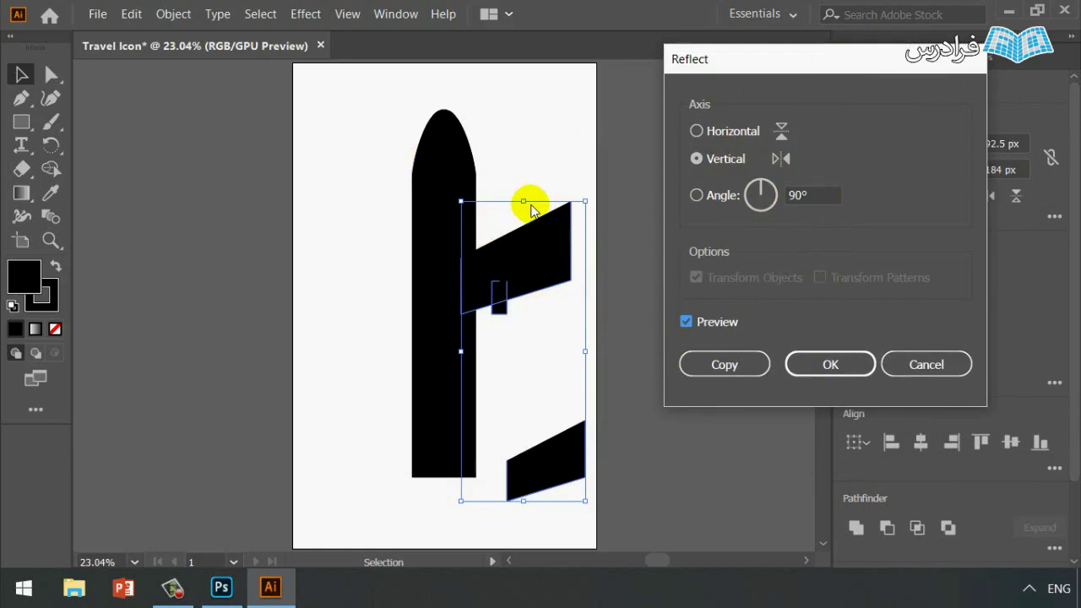
left_click(722, 365)
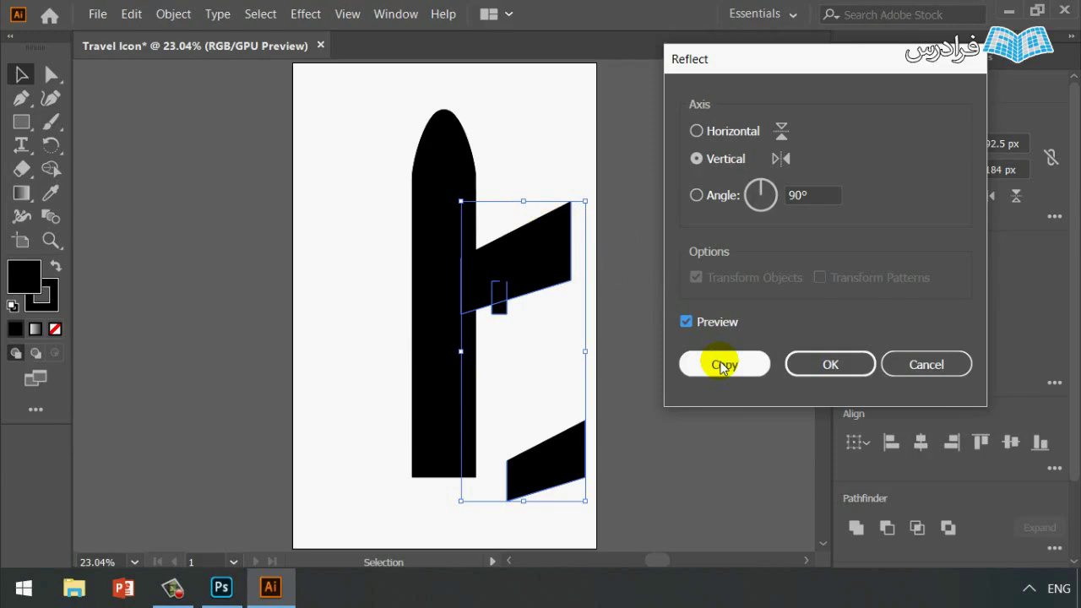
Confirm the reflection as a copy and move the mirrored wing group and tail fin to the body's opposite side, level with the originals
left_click(722, 366)
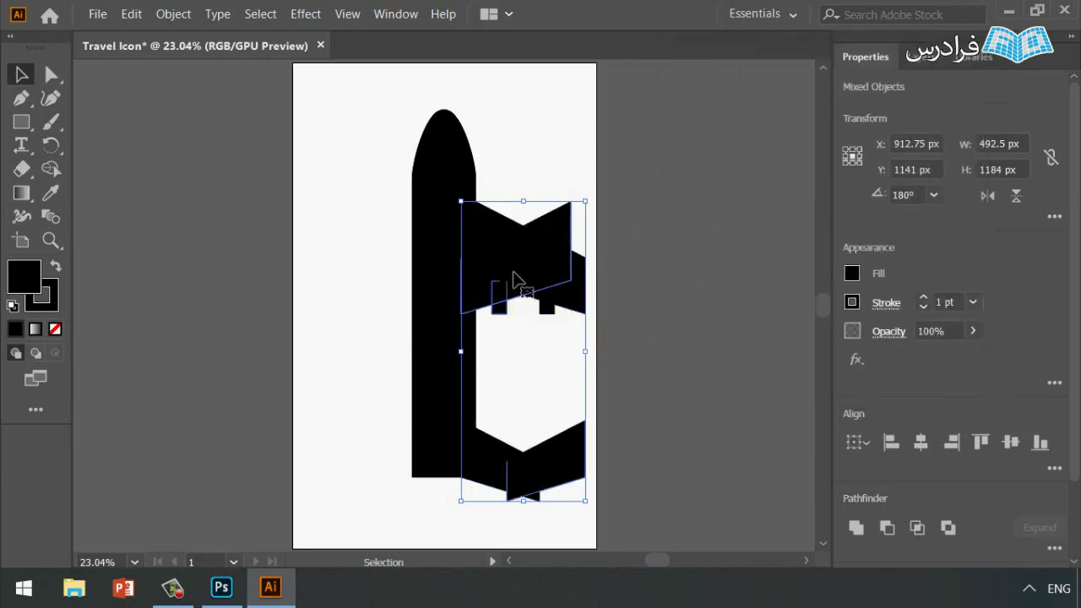
left_click_drag(513, 276, 353, 279)
left_click(490, 396)
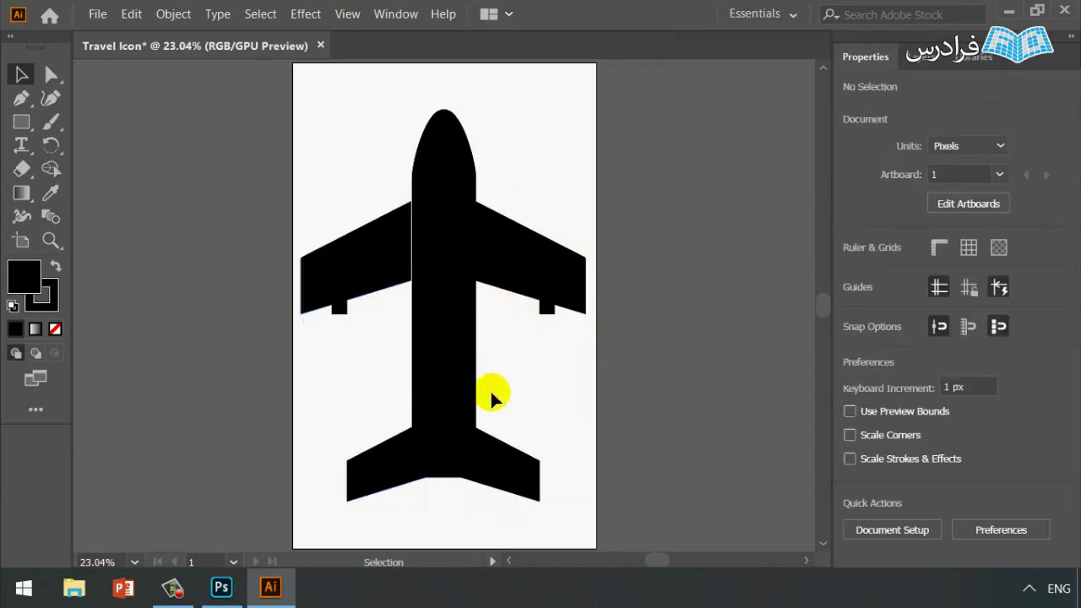
Nudge the mirrored wing group and tail fin together about 14 px inward to close the gap at the body
left_click(367, 267)
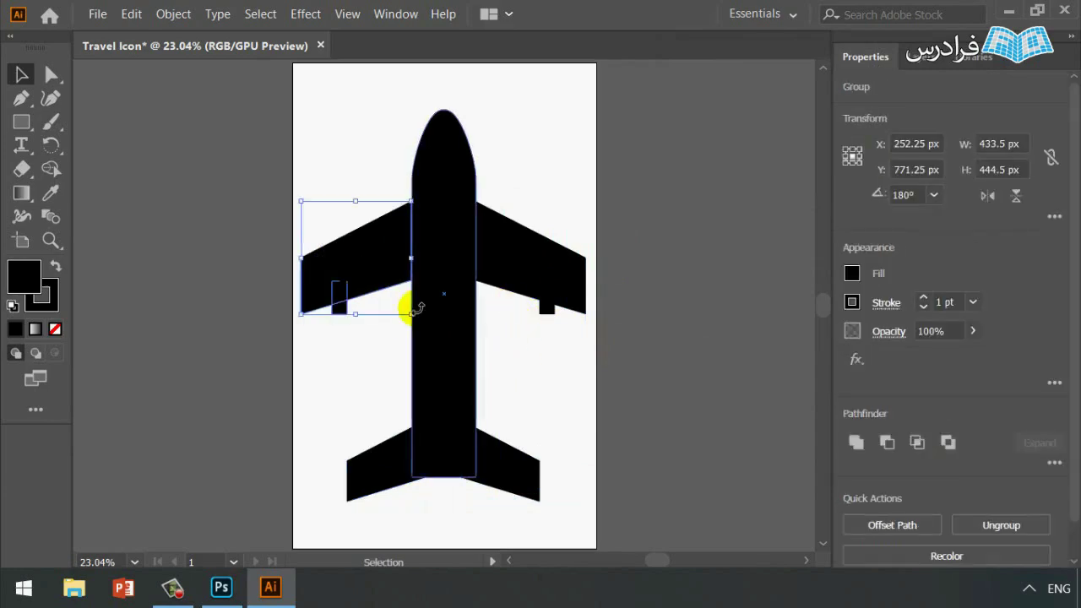
left_click(355, 479)
left_click(361, 283, "shift")
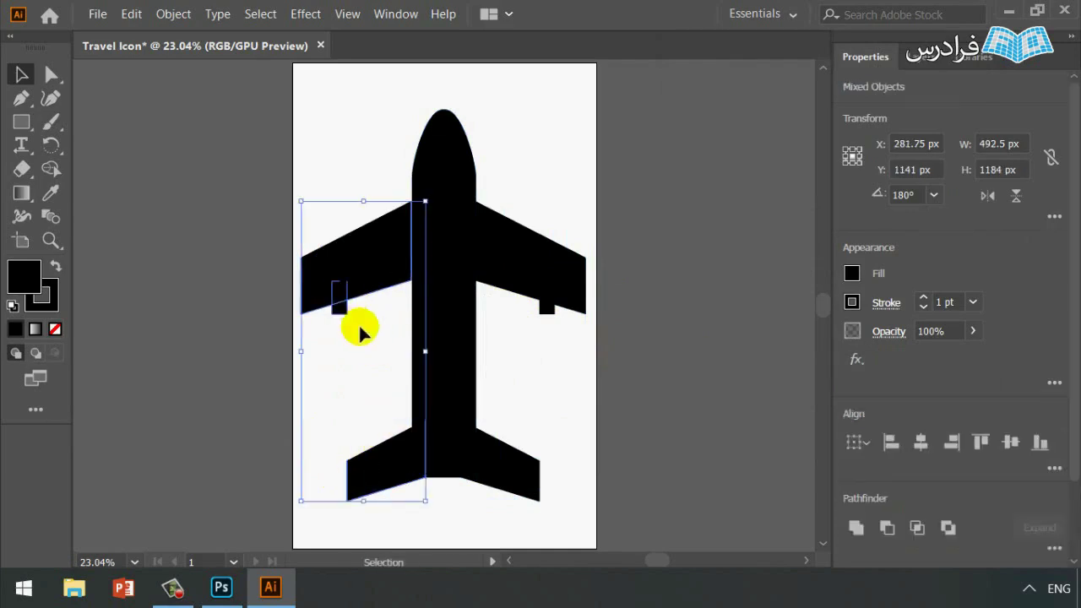
key("Right")
key("Right")
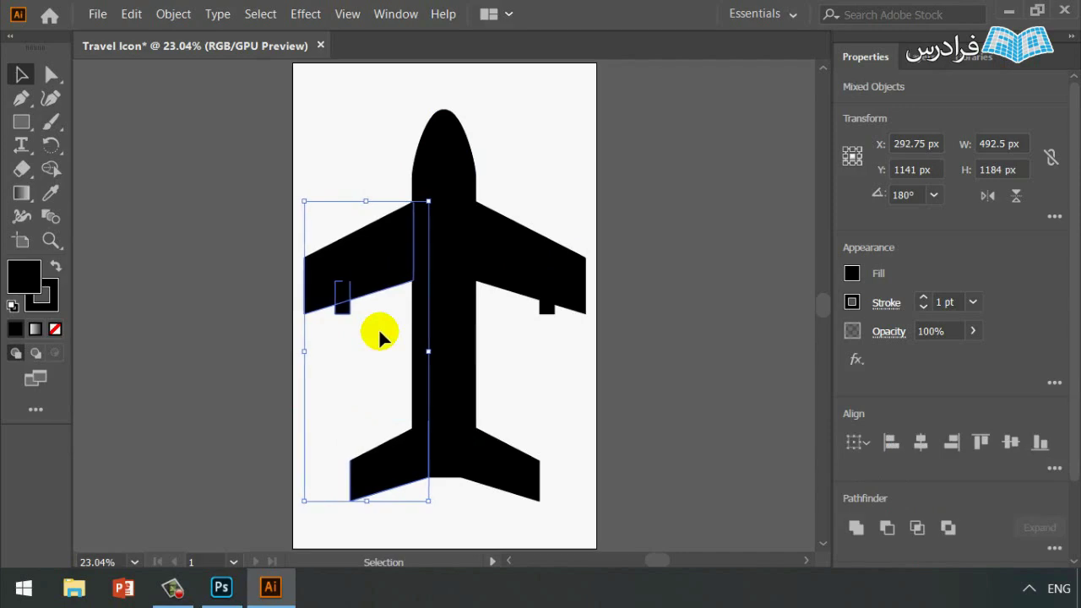
left_click(517, 365)
Nudge only the mirrored wing group about 10 px back outward so that its root lines up with the body's edge
left_click(515, 272)
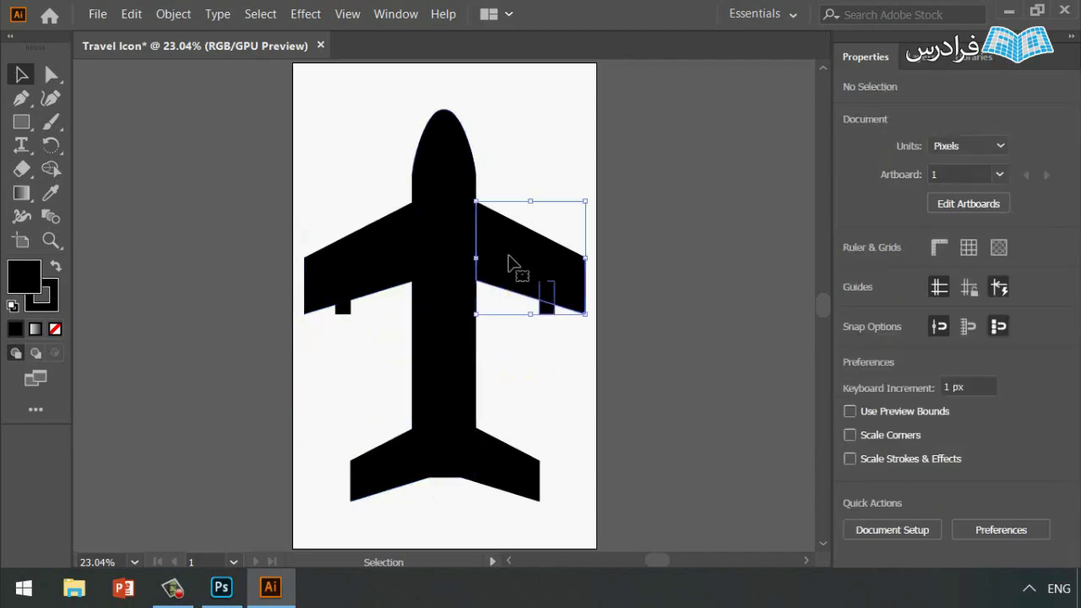
left_click(381, 269)
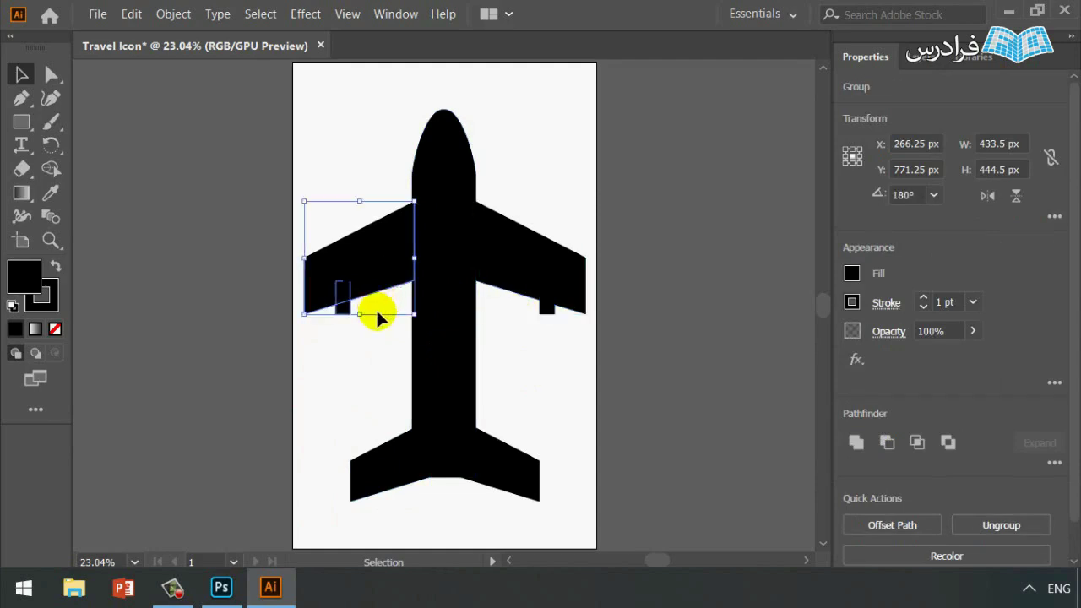
key("Left")
key("Left")
key("Left")
key("Left")
key("Left")
key("Left")
key("Left")
key("Left")
key("Left")
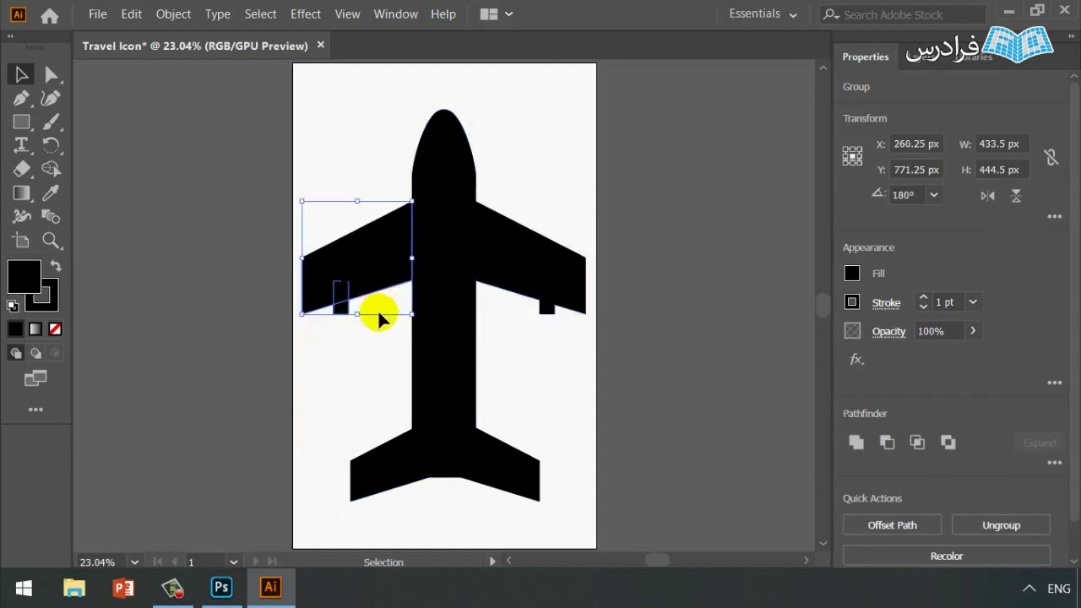
left_click(536, 282)
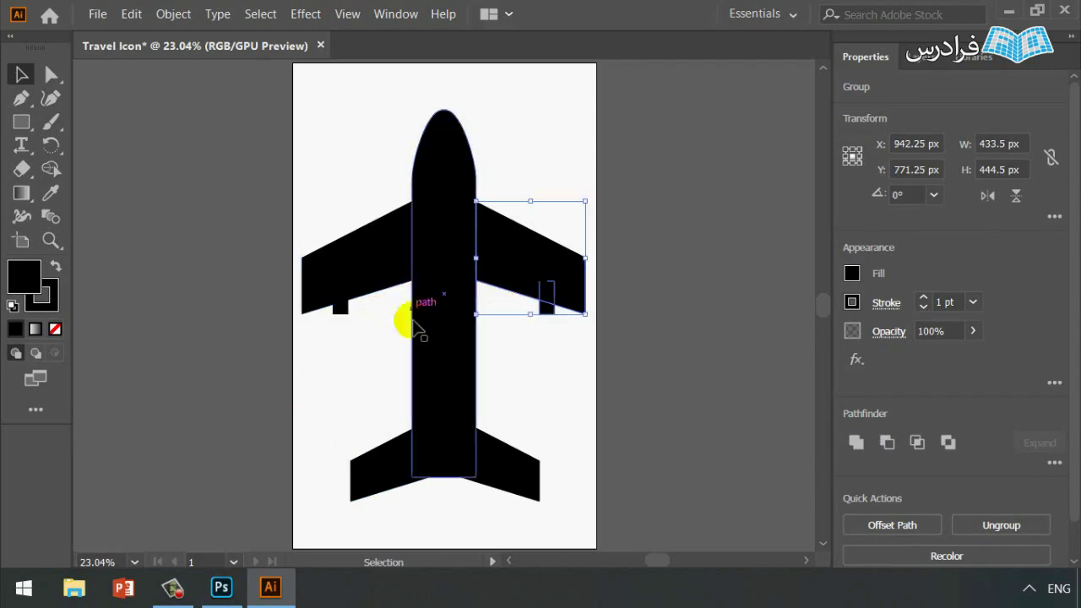
left_click(515, 378)
left_click(393, 478)
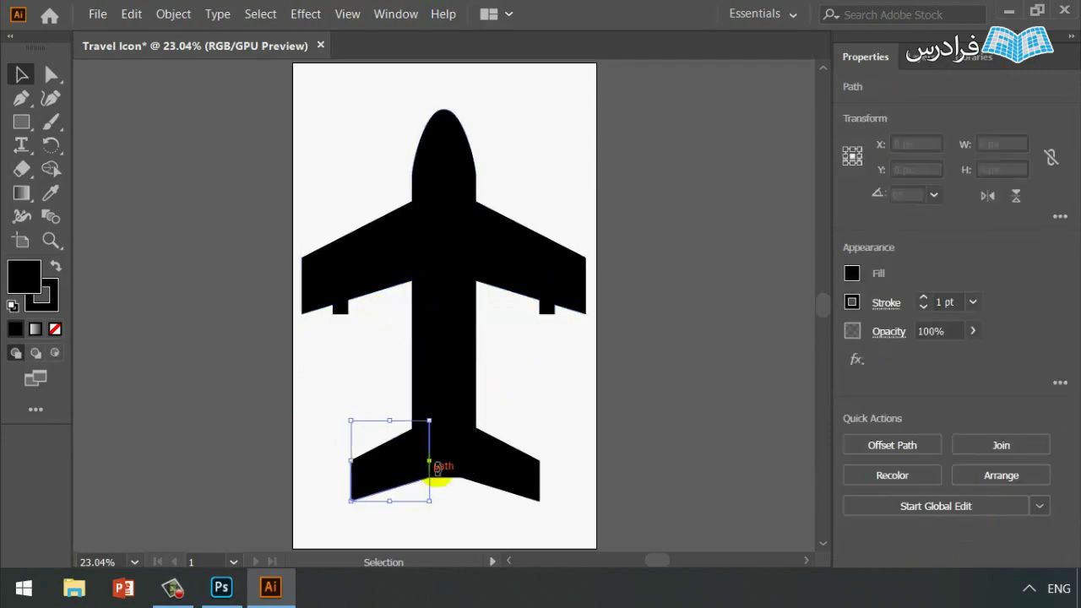
left_click(500, 469)
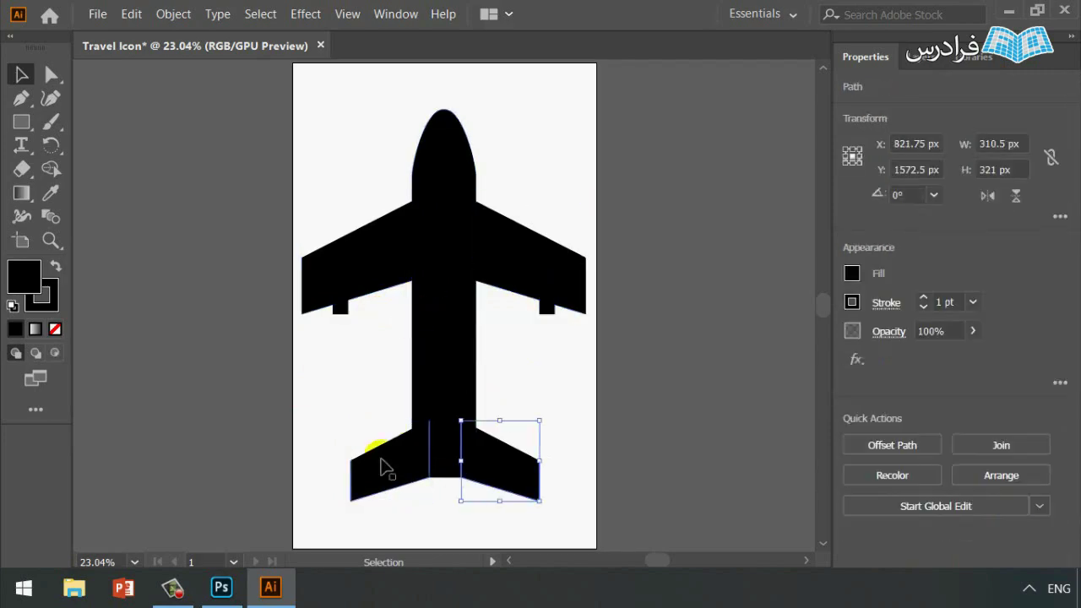
left_click(584, 398)
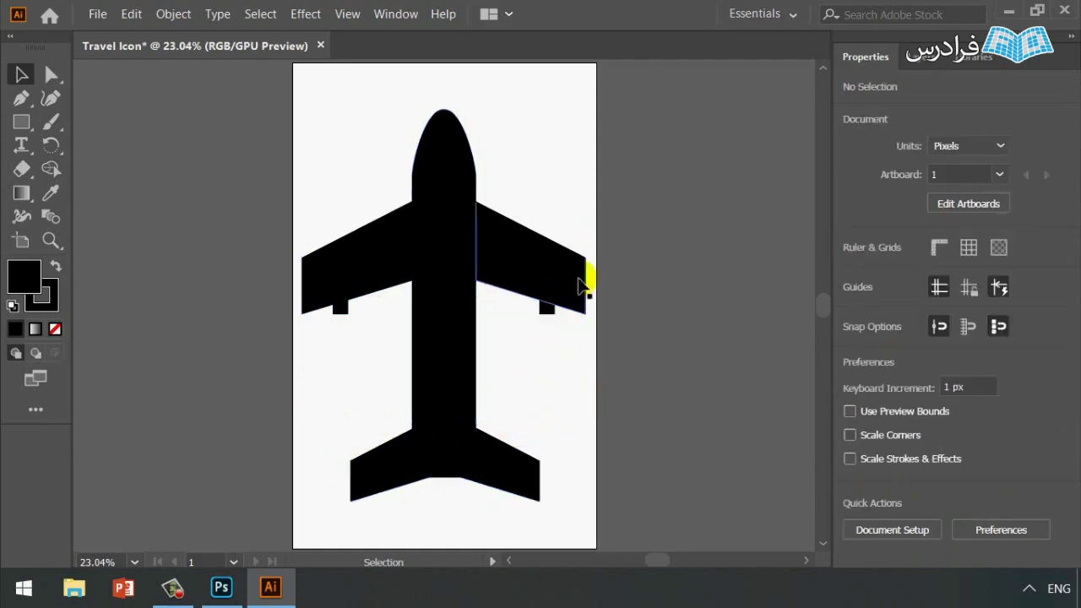
Move both wing groups together about 100 px down along the body
left_click(505, 276)
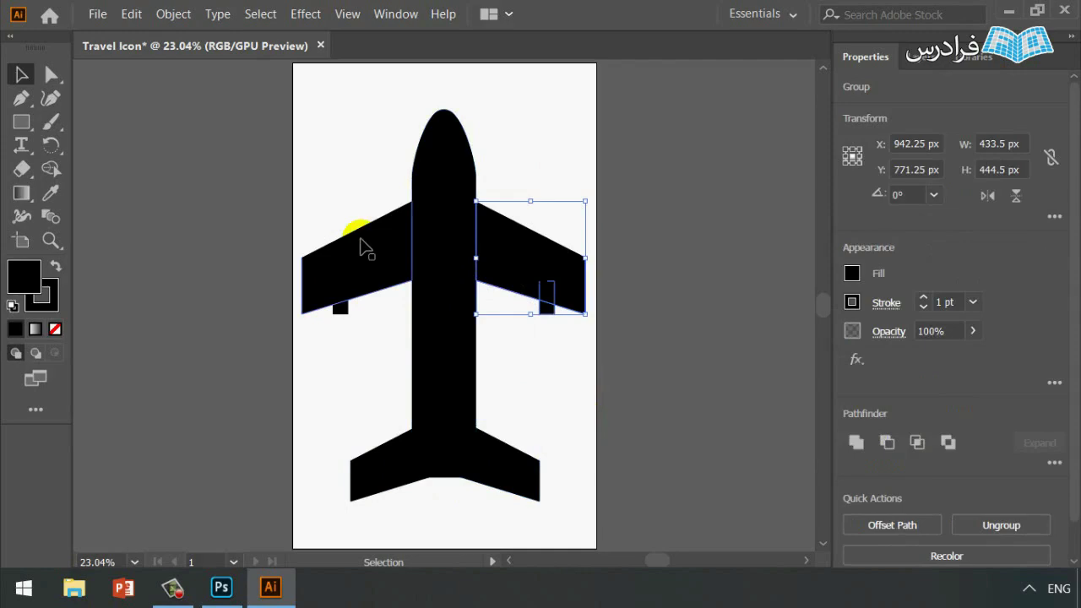
left_click(389, 279, "shift")
key("Down")
key("Down")
key("Down")
key("Down")
key("Down")
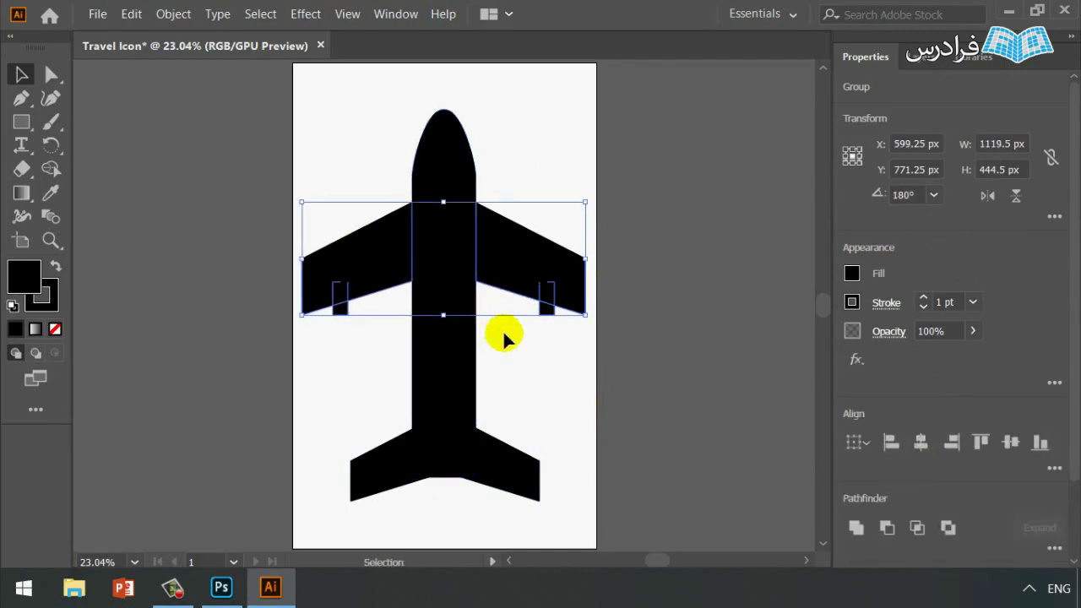
key("Down")
key("Down")
key("Down")
key("Down")
key("Down")
key("Down")
key("Down")
key("Down")
key("Down")
key("Down")
key("Down")
key("Down")
key("Down")
key("Down")
key("Down")
key("Down")
key("Down")
key("Down")
key("Down")
key("Down")
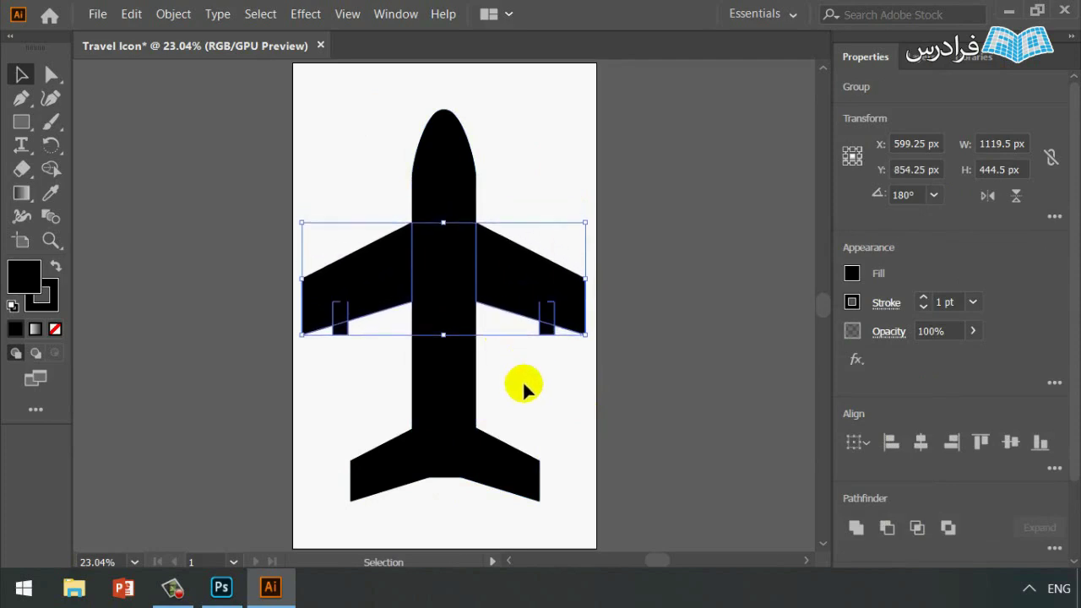
key("Down")
key("Down")
key("Down")
key("Down")
key("Down")
key("Down")
key("Down")
key("Down")
key("Down")
key("Down")
key("Down")
key("Down")
key("Down")
key("Down")
key("Down")
key("Down")
key("Down")
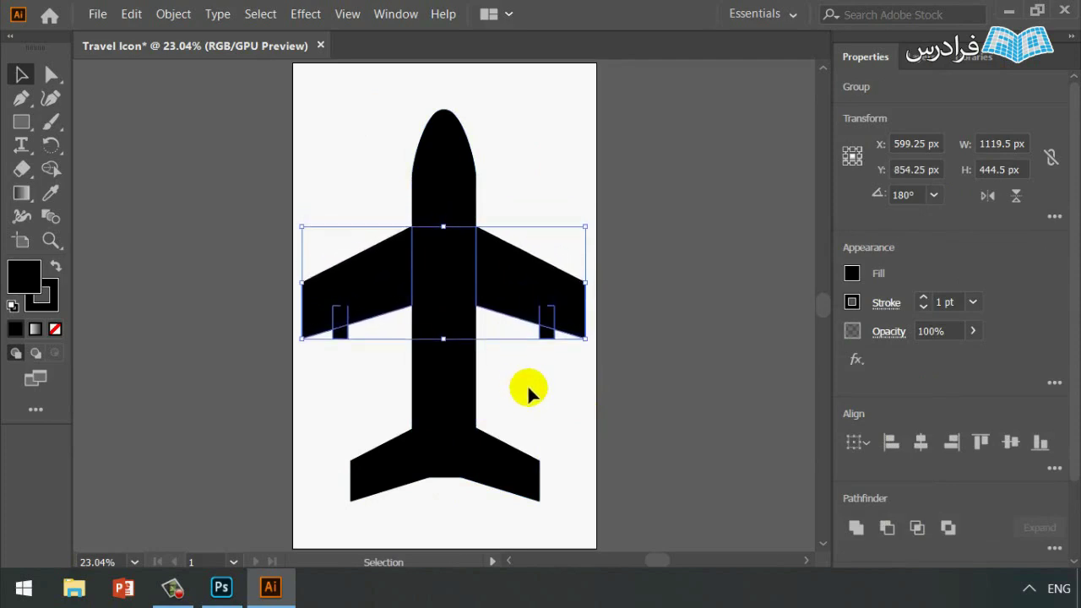
left_click(543, 395)
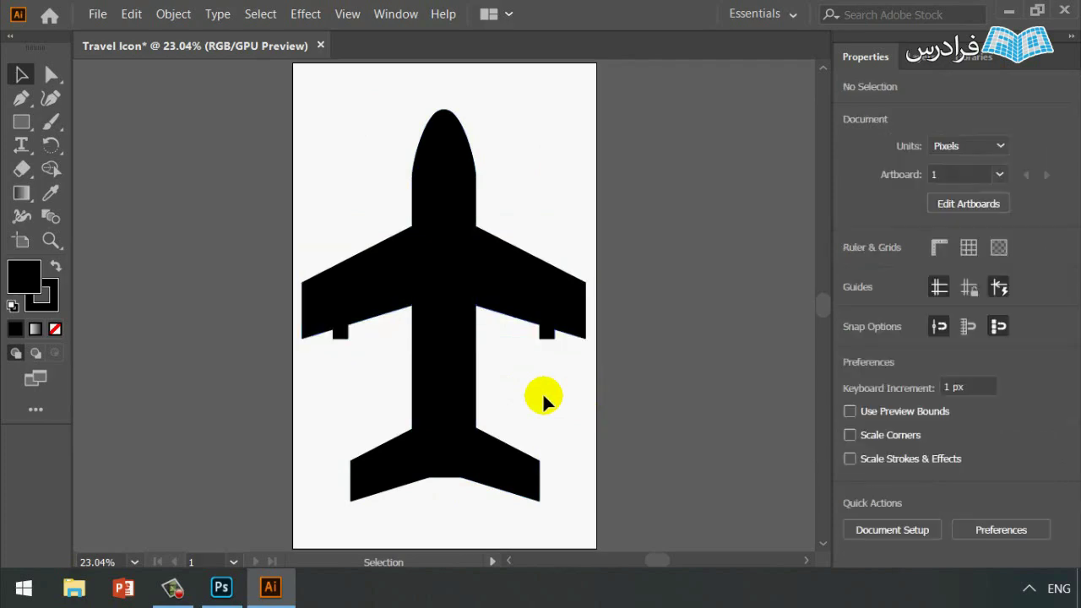
Select all parts of the airplane and combine them into one group
key("a")
key("ctrl+a")
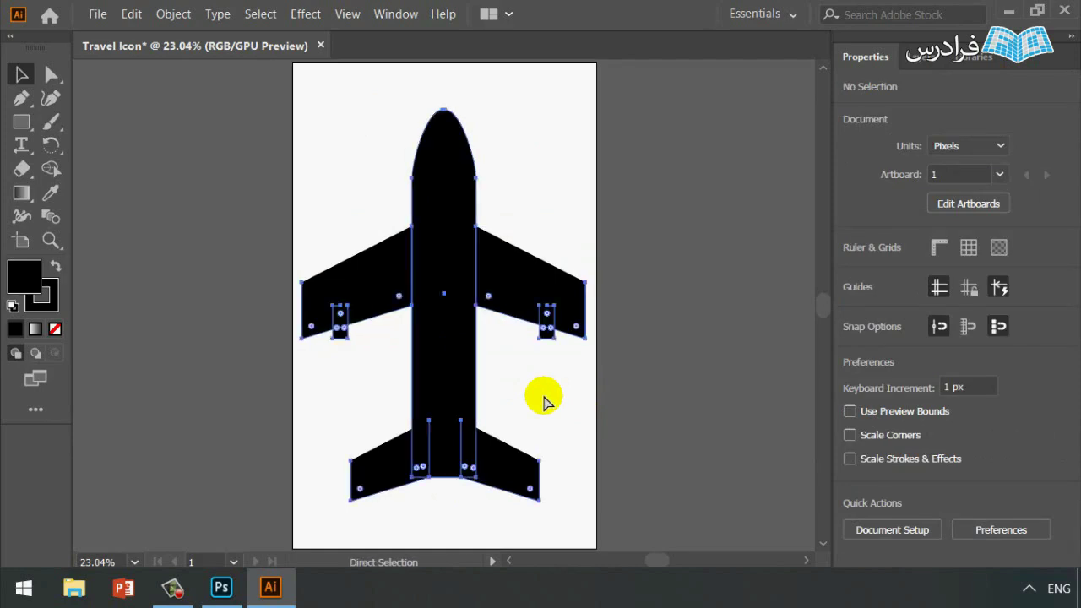
key("v")
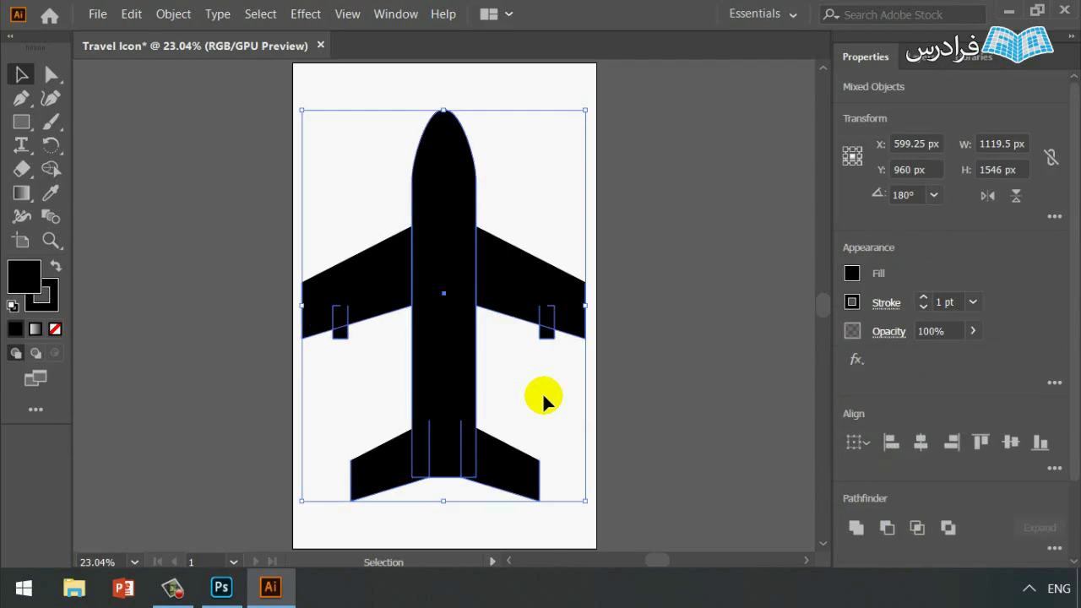
key("a")
key("ctrl+g")
key("v")
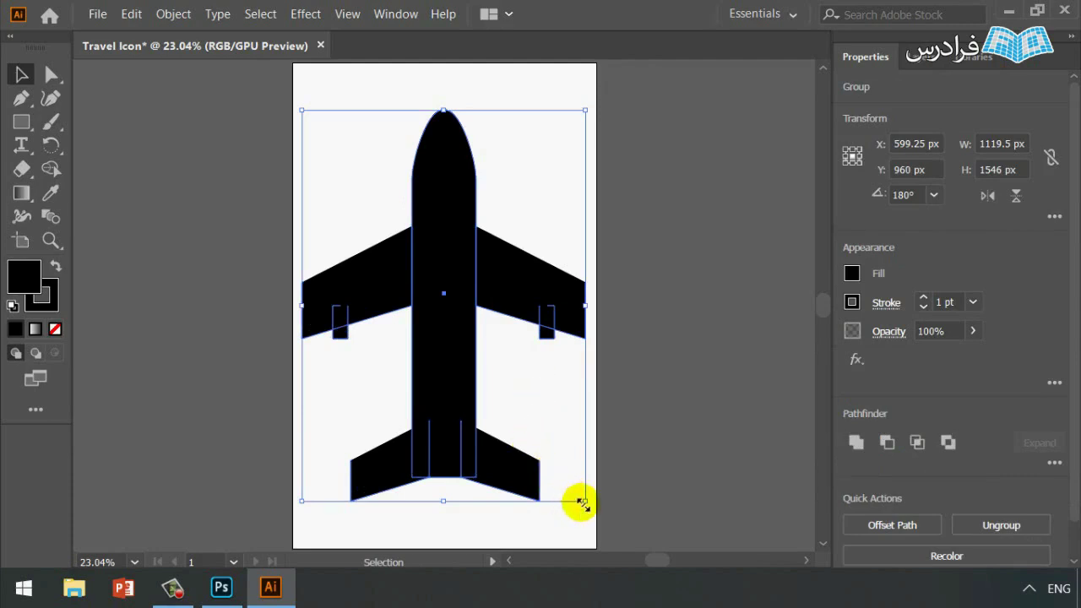
Scale the airplane group down proportionally to about 921 x 1273 px and move it near the middle of the artboard
left_click_drag(579, 499, 535, 432)
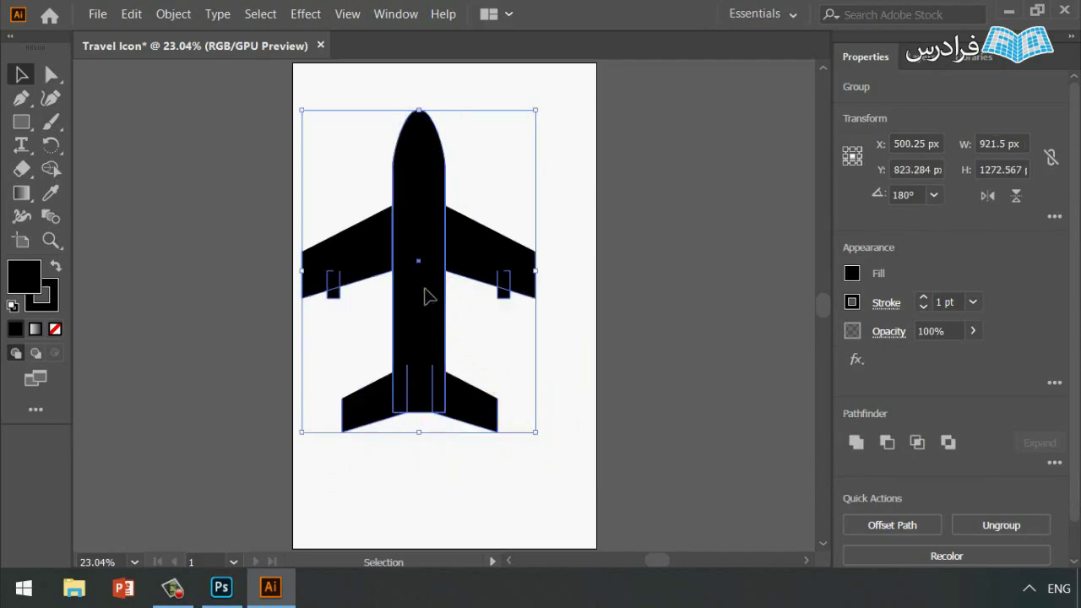
left_click_drag(425, 296, 449, 342)
left_click(568, 385)
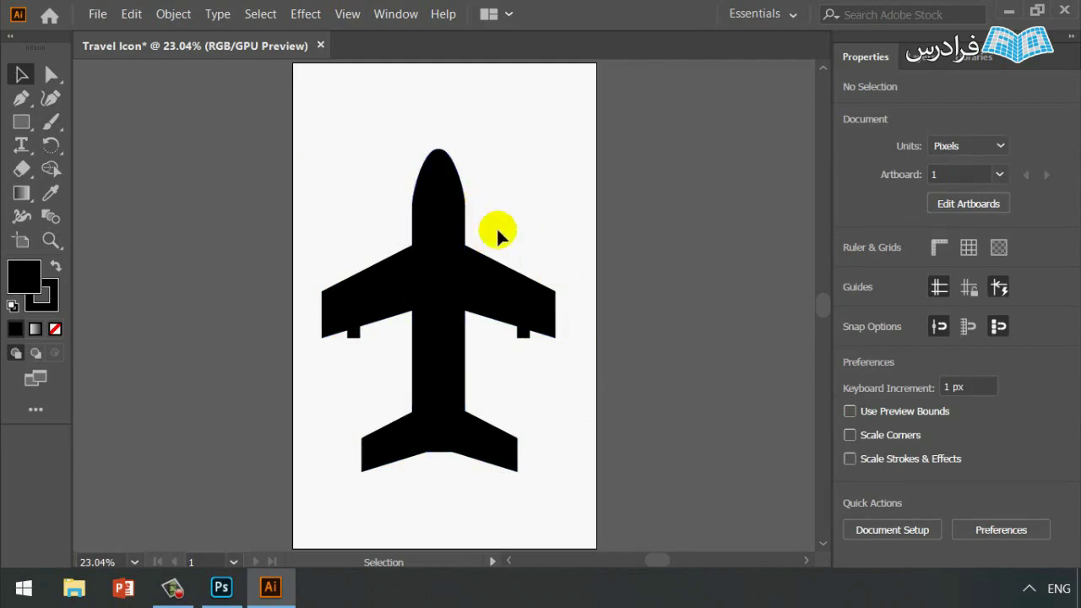
Scale the airplane group down proportionally to about 515 x 713 px and place it in the artboard's upper-left corner
key("a")
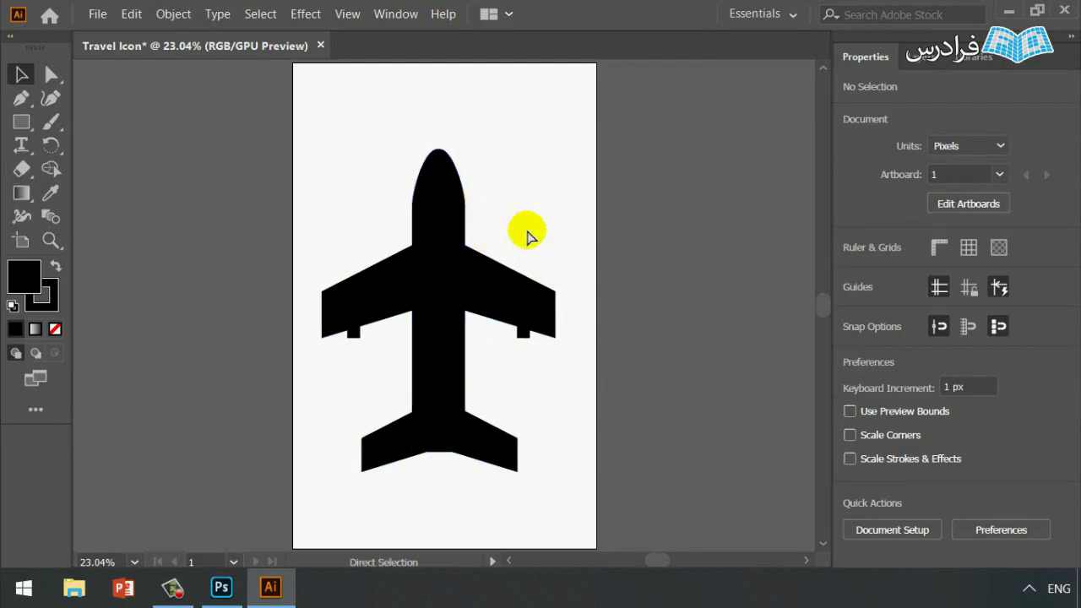
key("v")
left_click(440, 233)
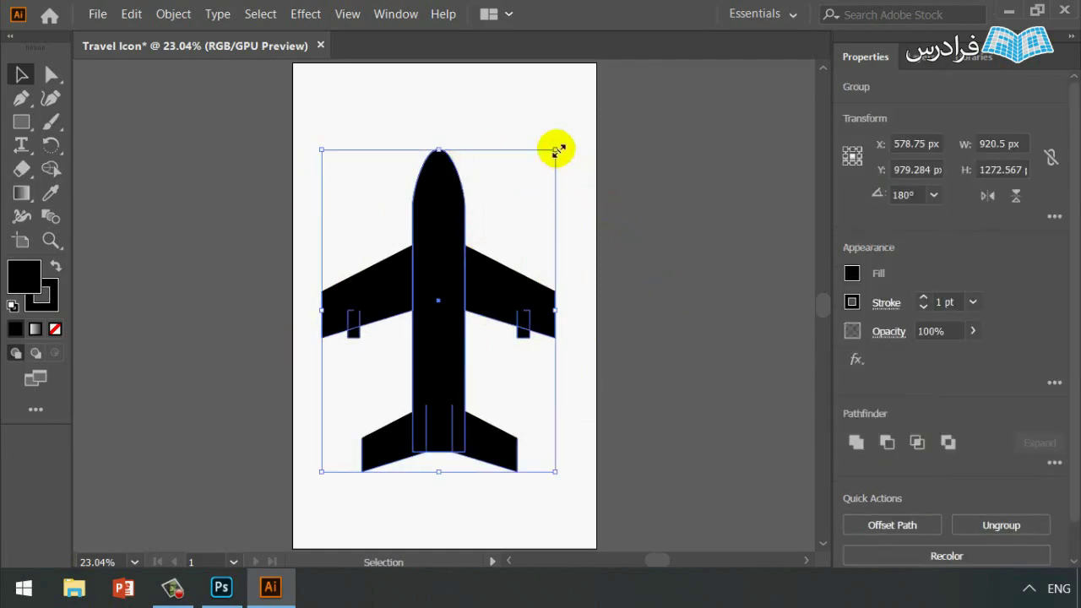
left_click_drag(557, 150, 452, 246)
left_click_drag(368, 336, 367, 128)
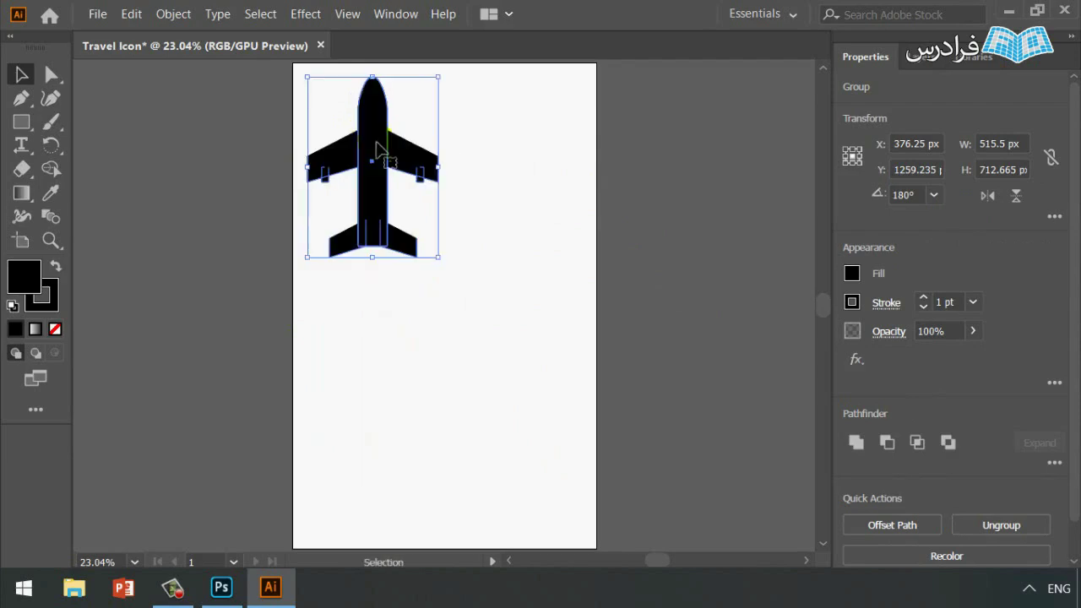
left_click(501, 225)
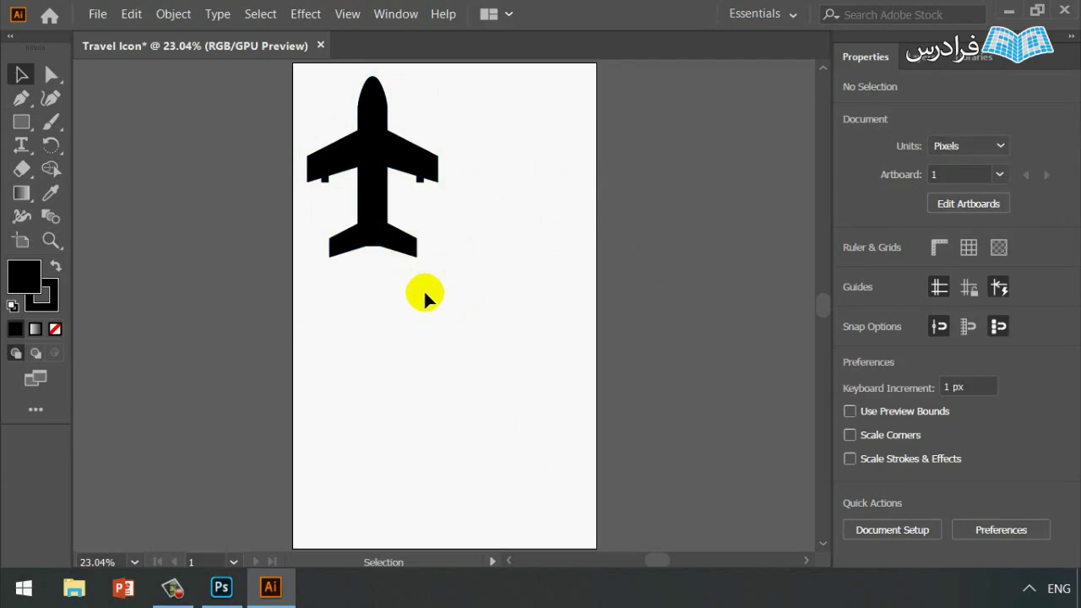
Draw a black rectangle about 973 x 556 px in the lower half of the artboard and round all four of its corners
left_click(13, 123)
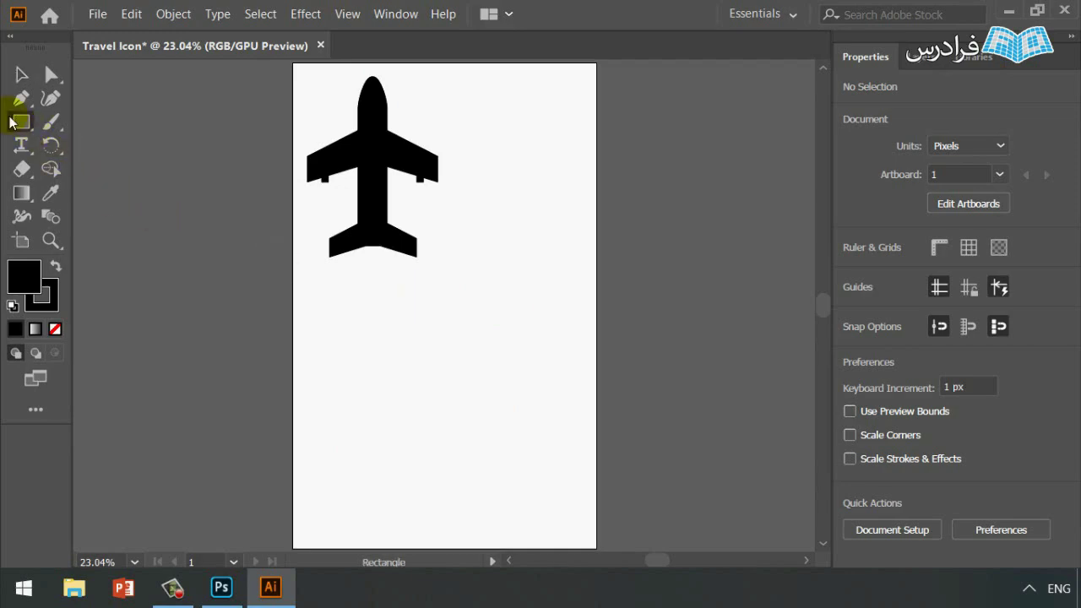
left_click(110, 122)
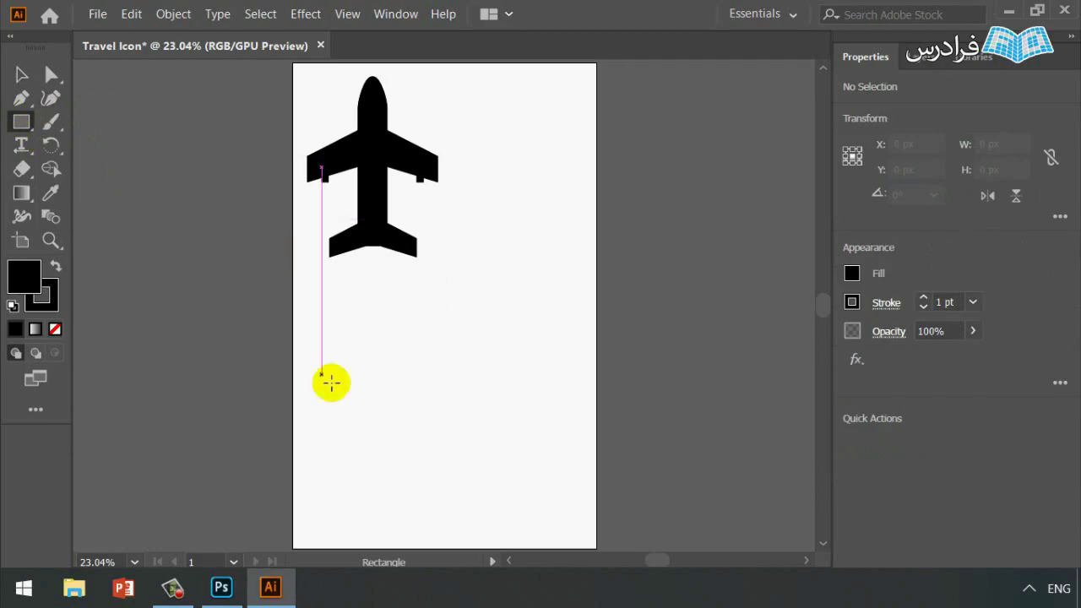
left_click_drag(322, 365, 567, 506)
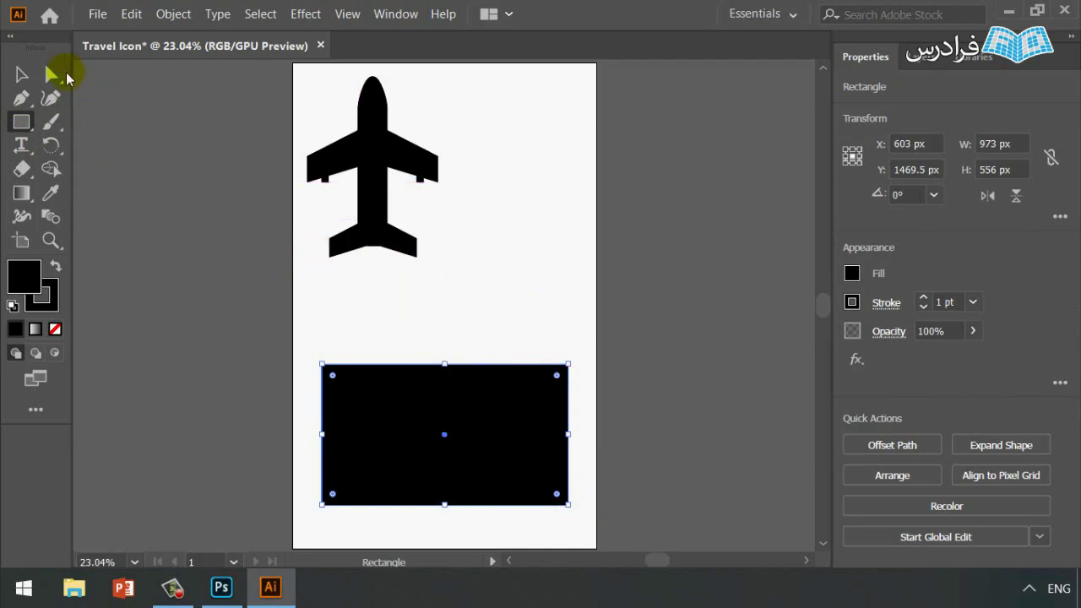
left_click_drag(52, 73, 78, 78)
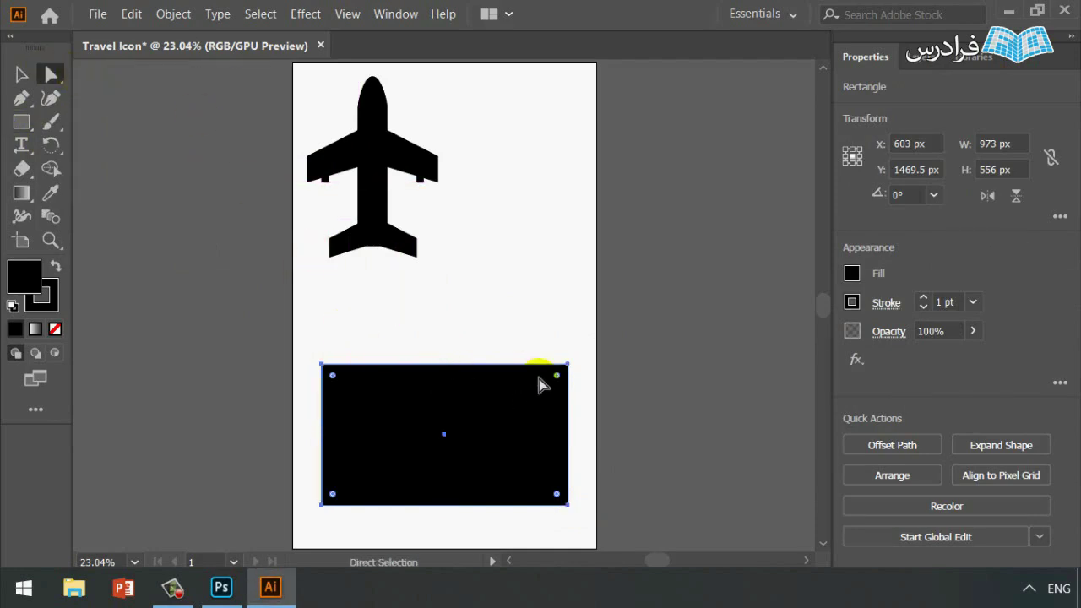
left_click_drag(557, 375, 530, 382)
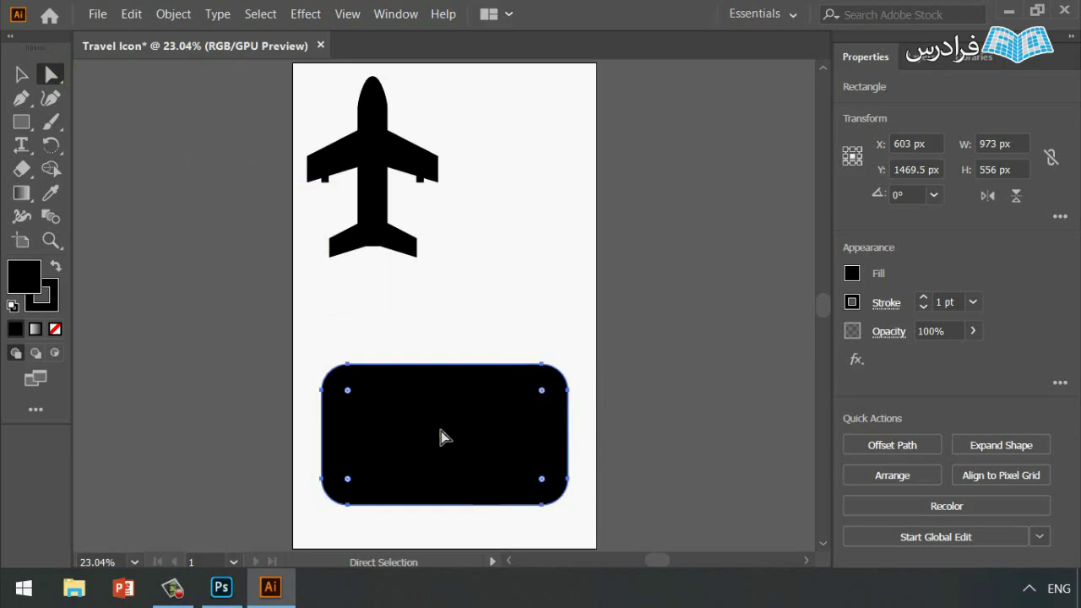